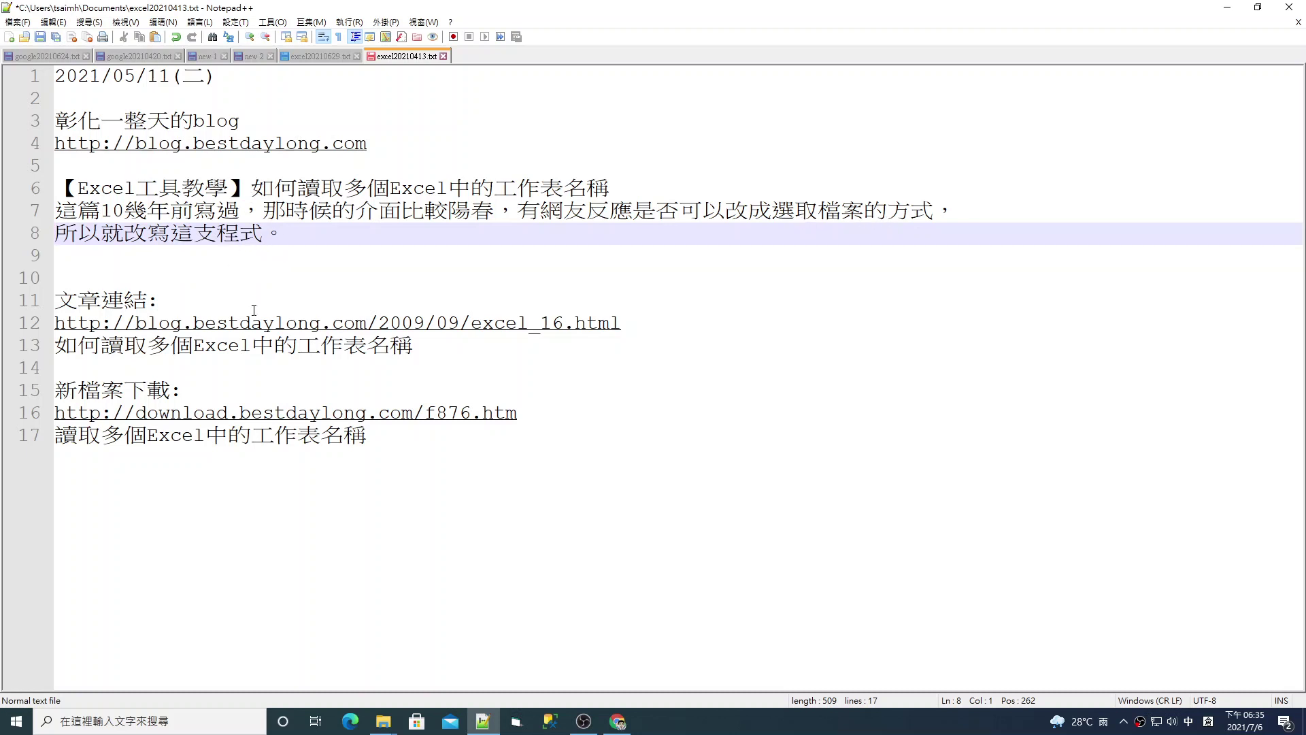
# - Switch to Chrome and examine the blog article 如何讀取多個Excel中的工作表名稱, including its link and setup screenshots
pyautogui.click(617, 721)
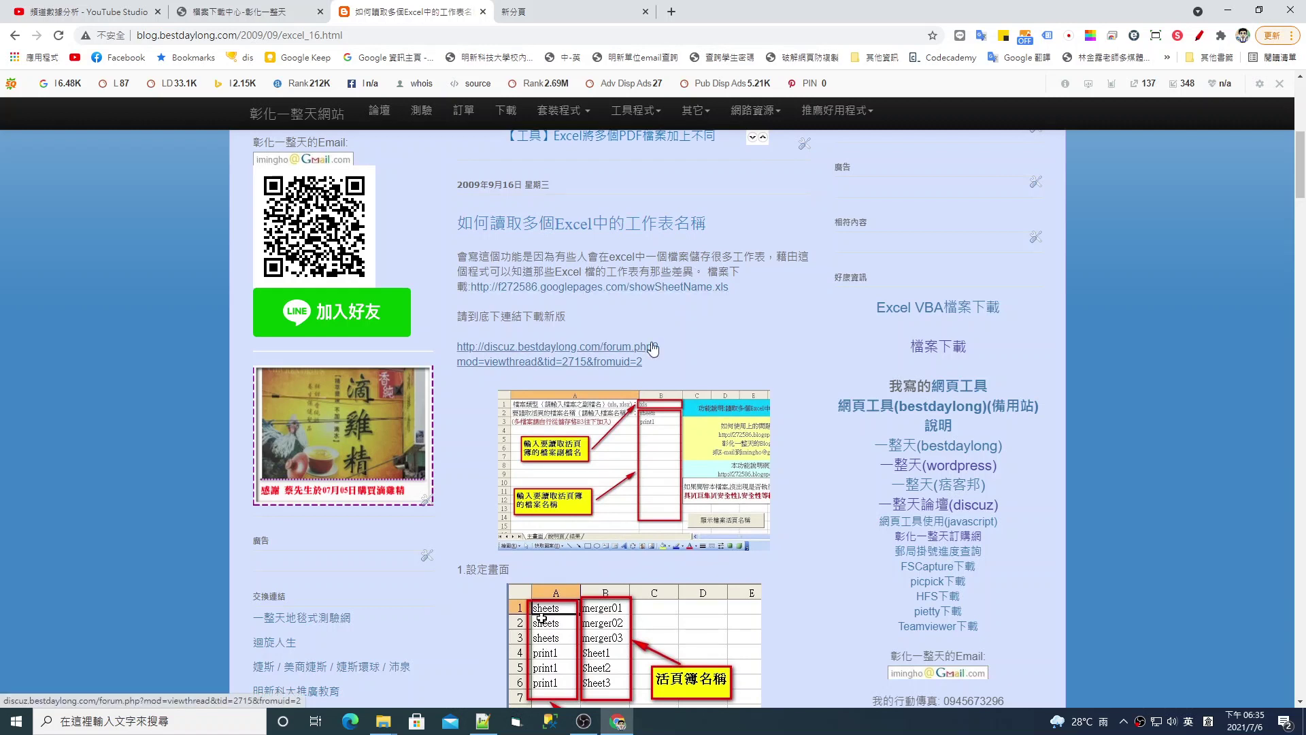
pyautogui.scroll(-1, 659, 346)
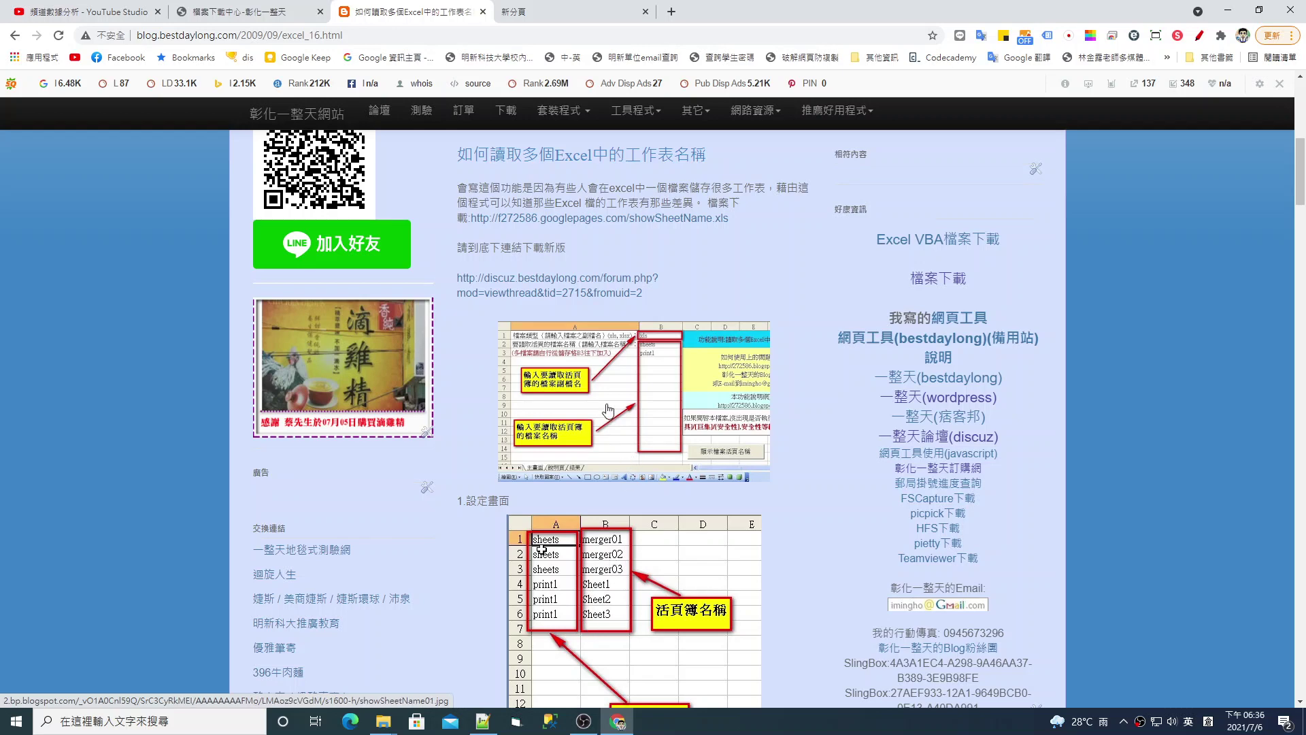
pyautogui.scroll(-3, 608, 412)
pyautogui.scroll(-2, 607, 410)
pyautogui.scroll(6, 545, 393)
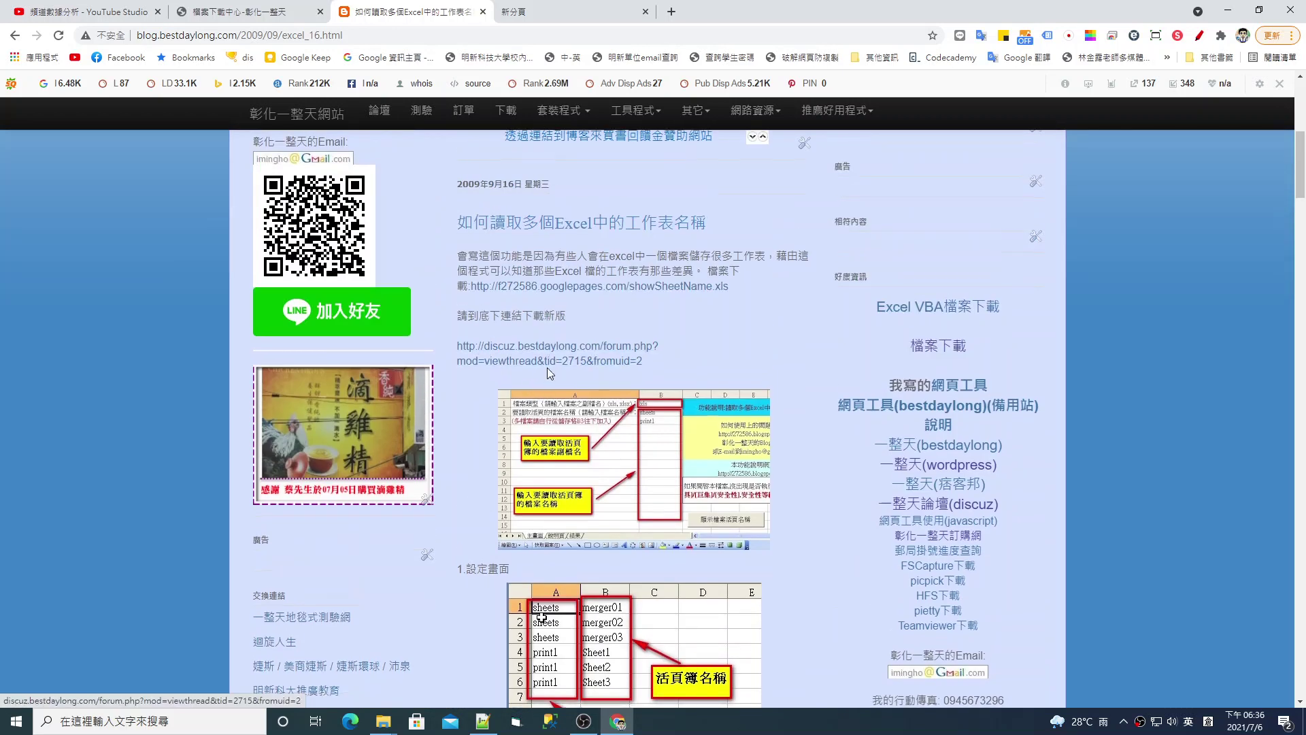
pyautogui.scroll(-6, 547, 371)
pyautogui.scroll(-3, 549, 371)
pyautogui.scroll(3, 549, 370)
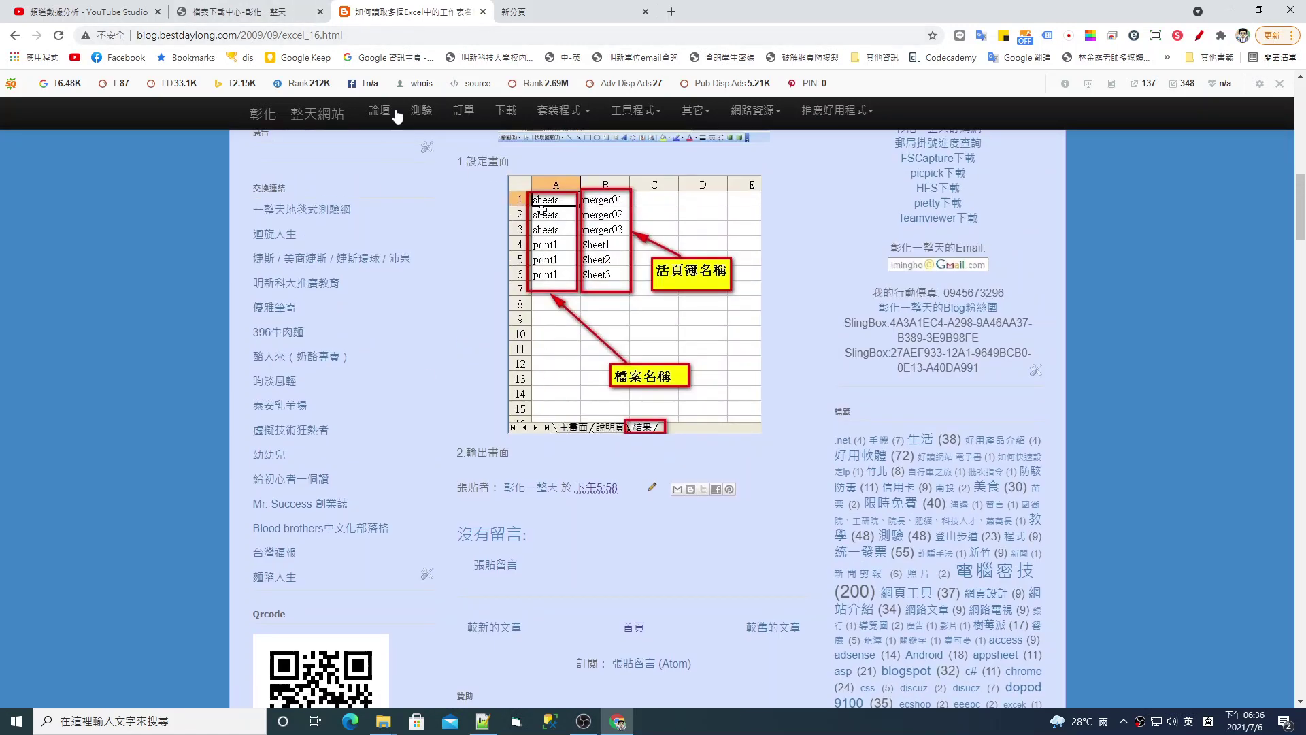
# - Download showSheetNameV2.xls from the 讀取多個Excel中的工作表名稱 entry of the download centre into the 下載 folder
pyautogui.click(264, 15)
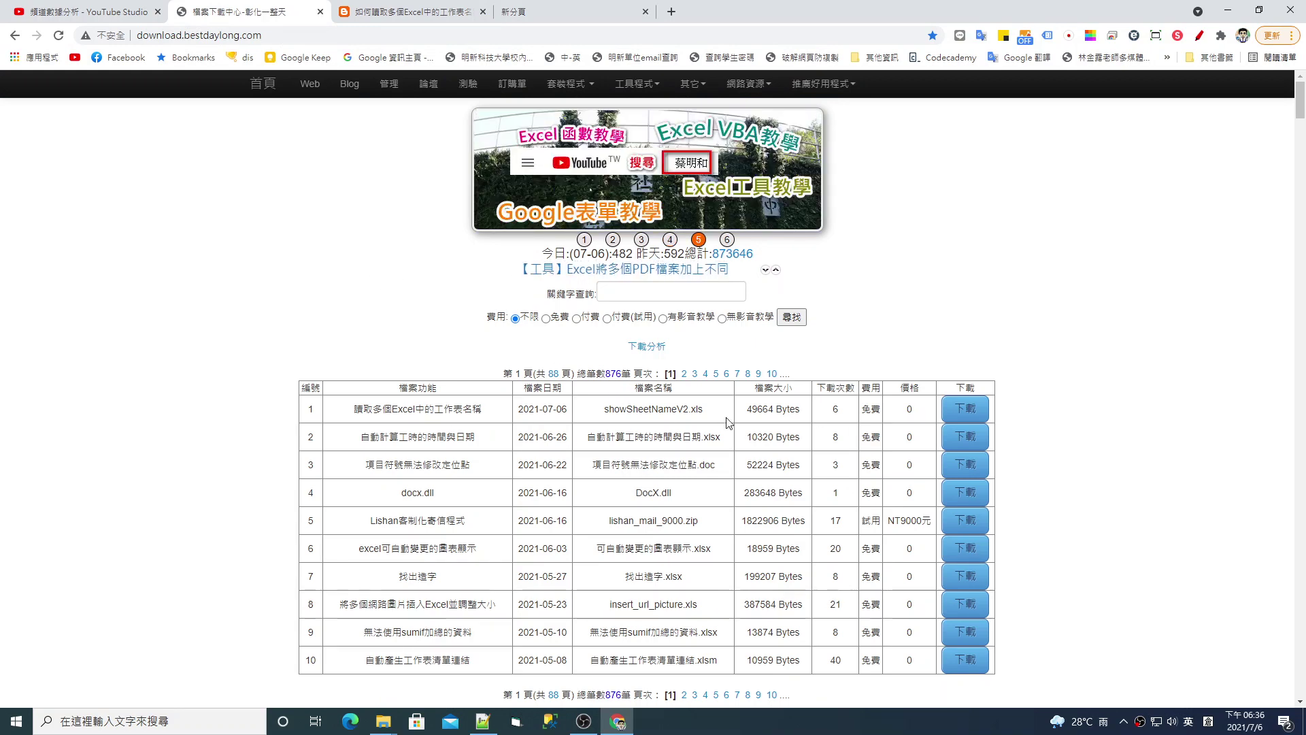
pyautogui.click(966, 408)
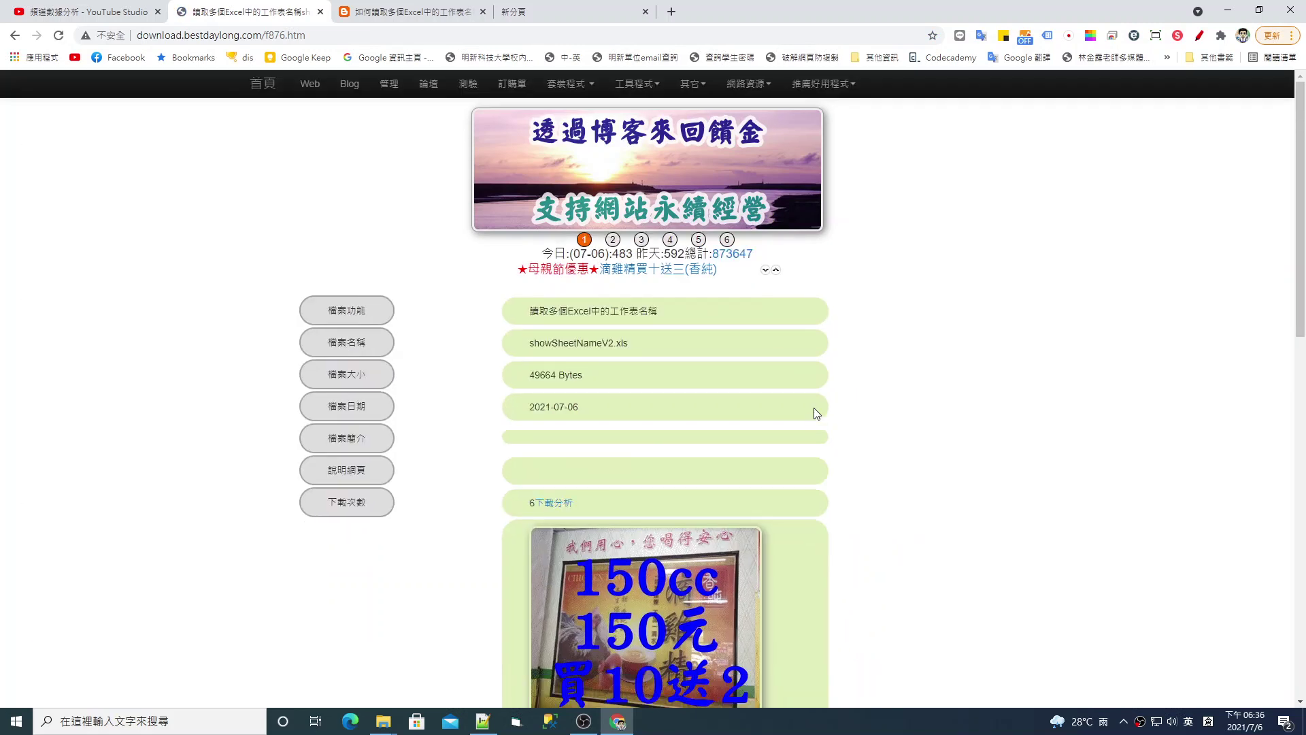
pyautogui.scroll(-7, 577, 448)
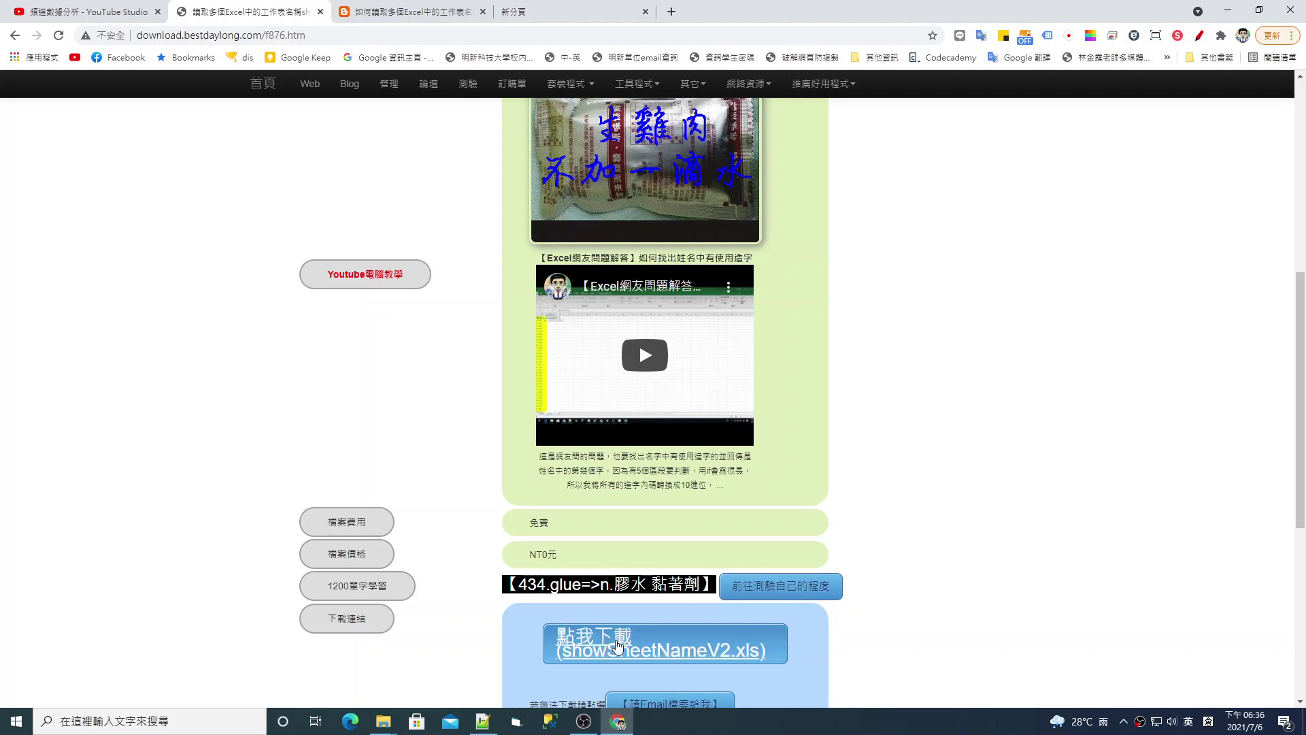
pyautogui.click(617, 646)
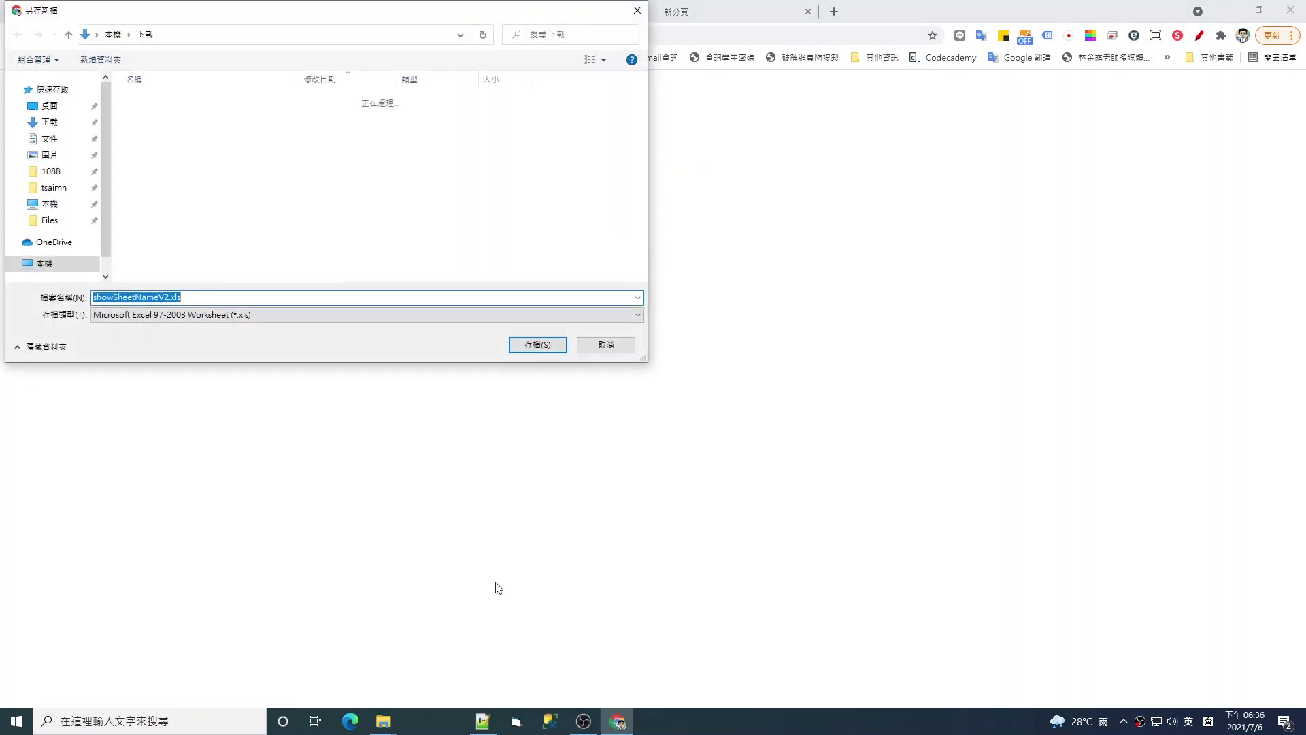
pyautogui.click(553, 346)
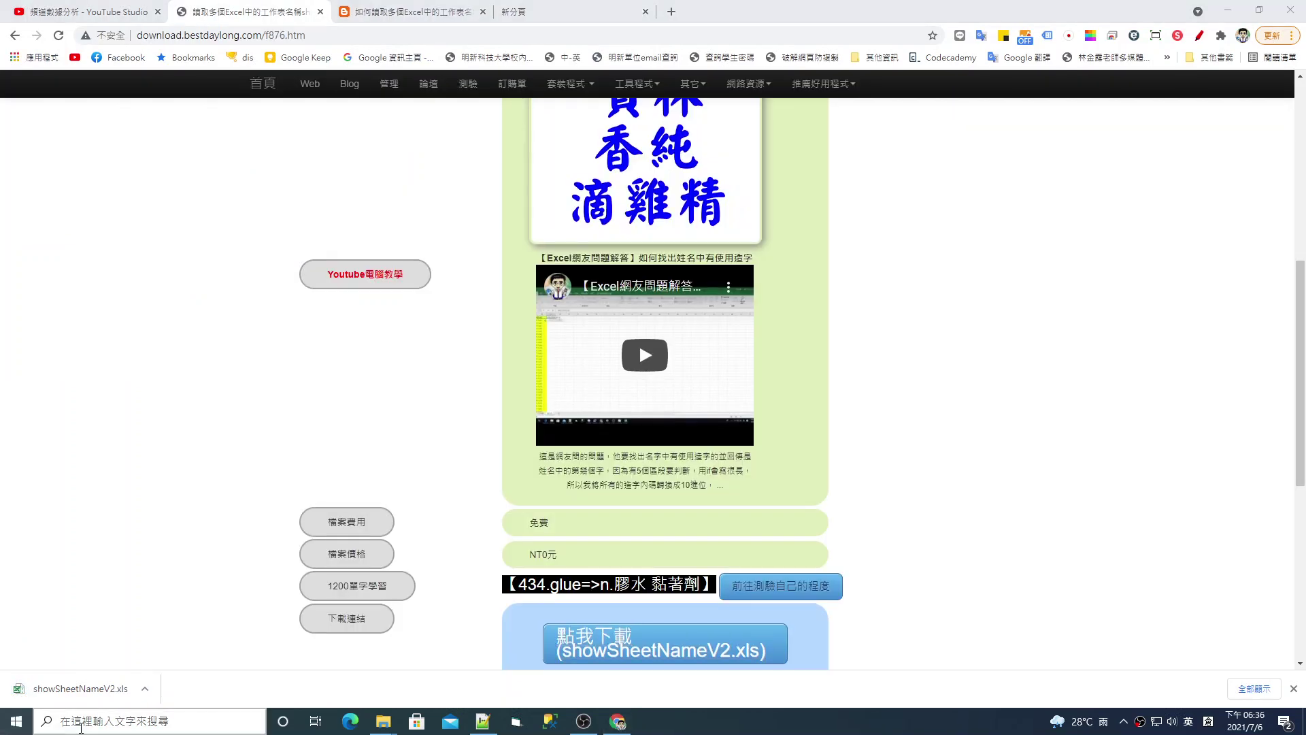
# - Open the downloaded showSheetNameV2.xls in Excel, enable editing and maximize its window
pyautogui.click(17, 725)
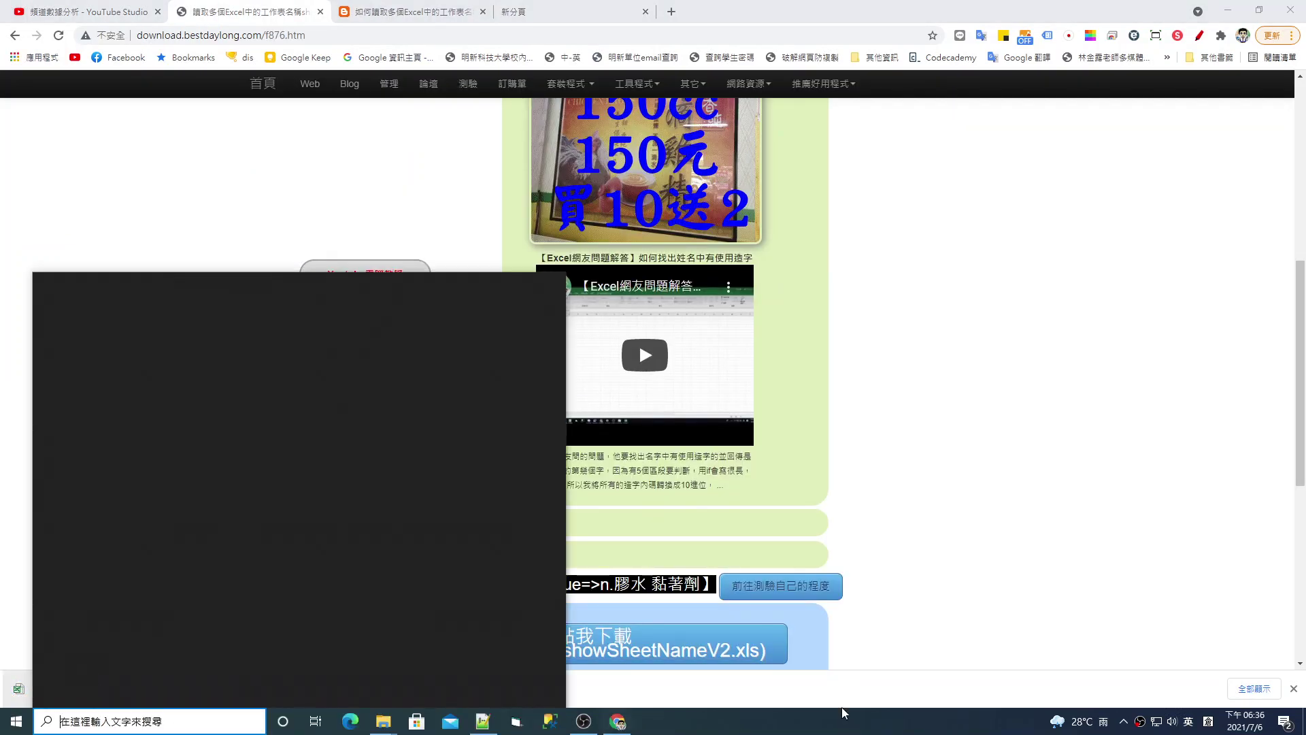
pyautogui.press('Escape')
pyautogui.click(102, 690)
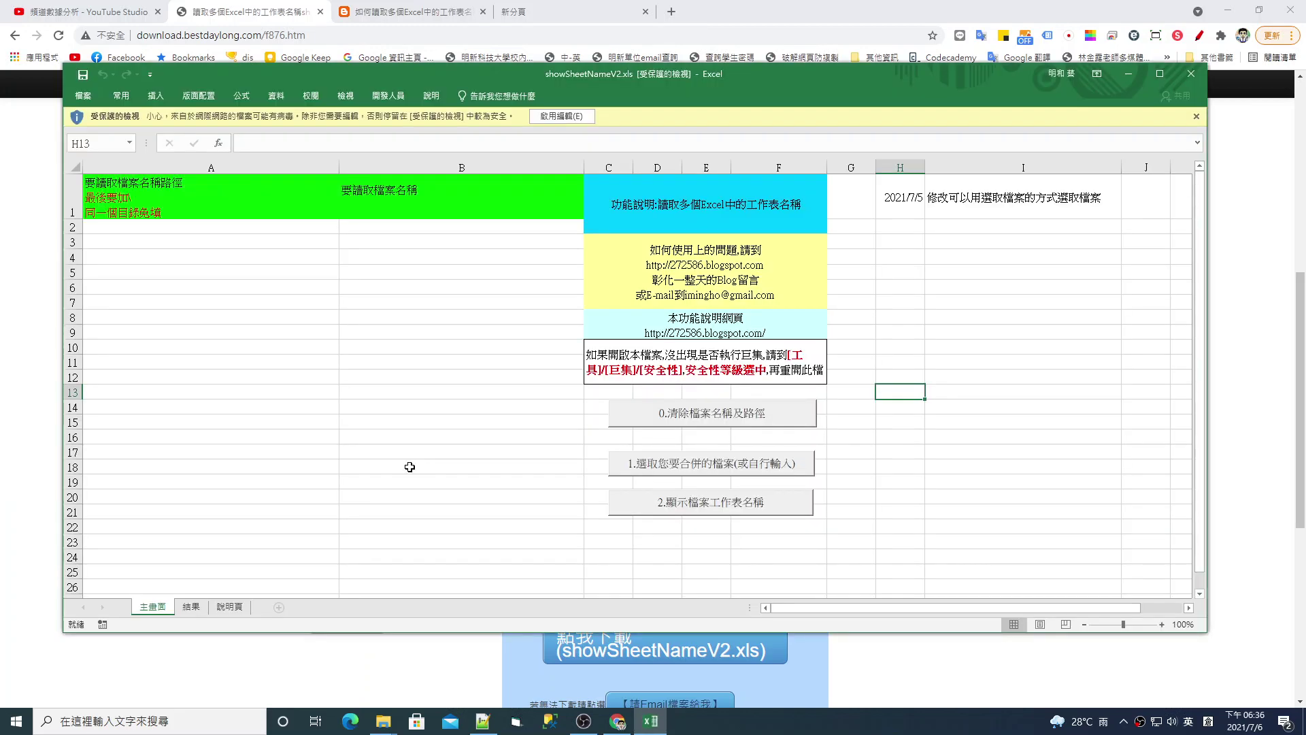
pyautogui.click(561, 117)
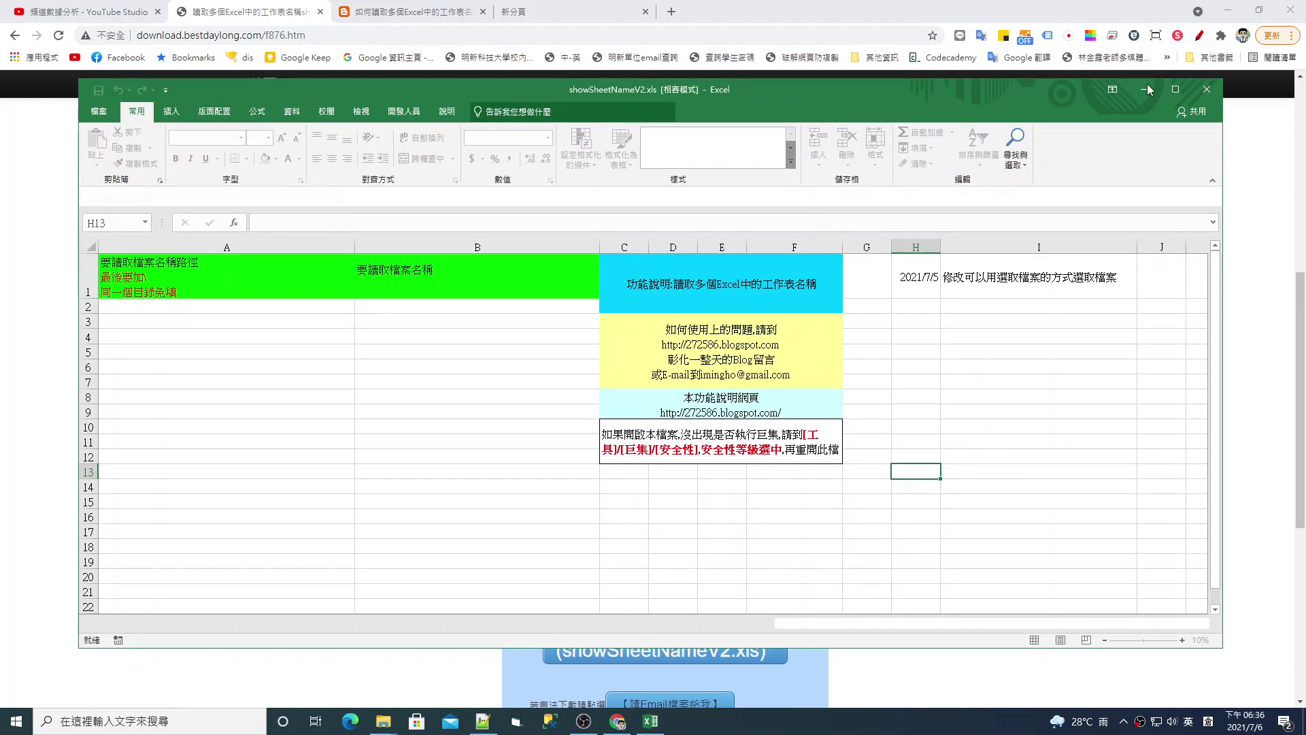
pyautogui.click(392, 197)
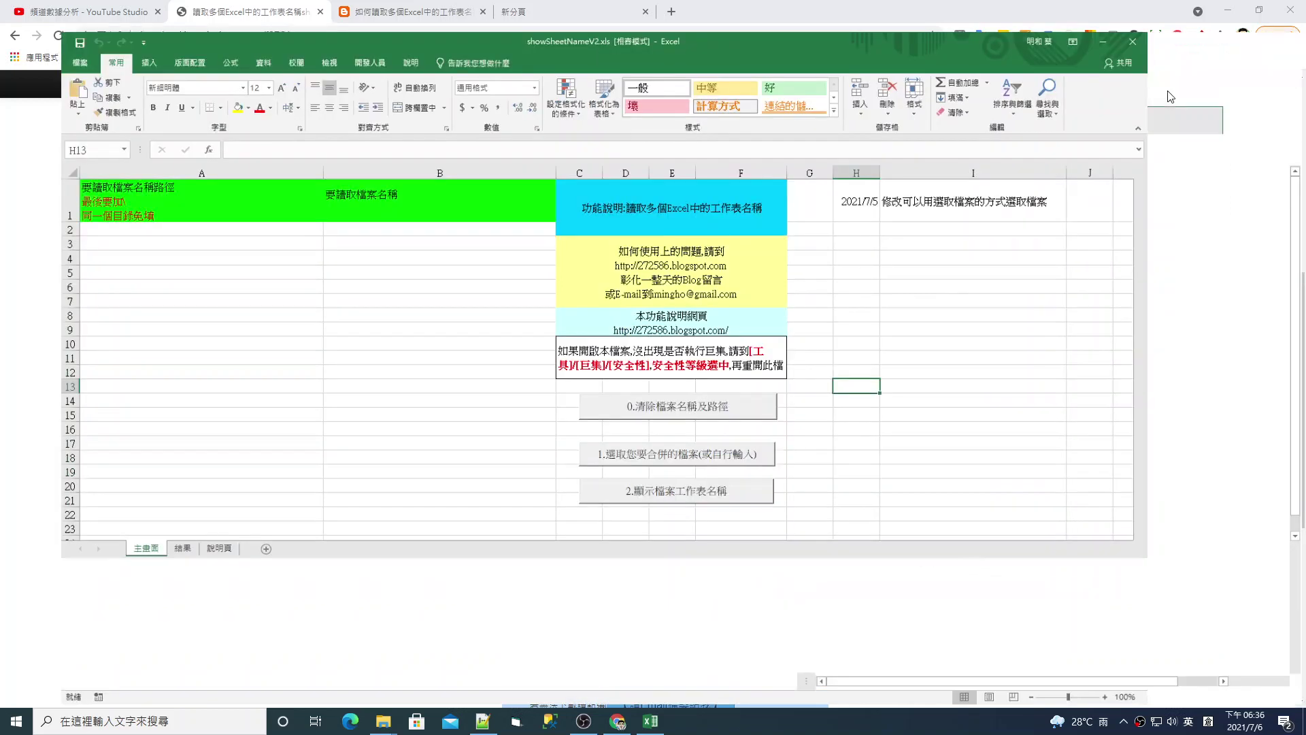
pyautogui.click(1175, 89)
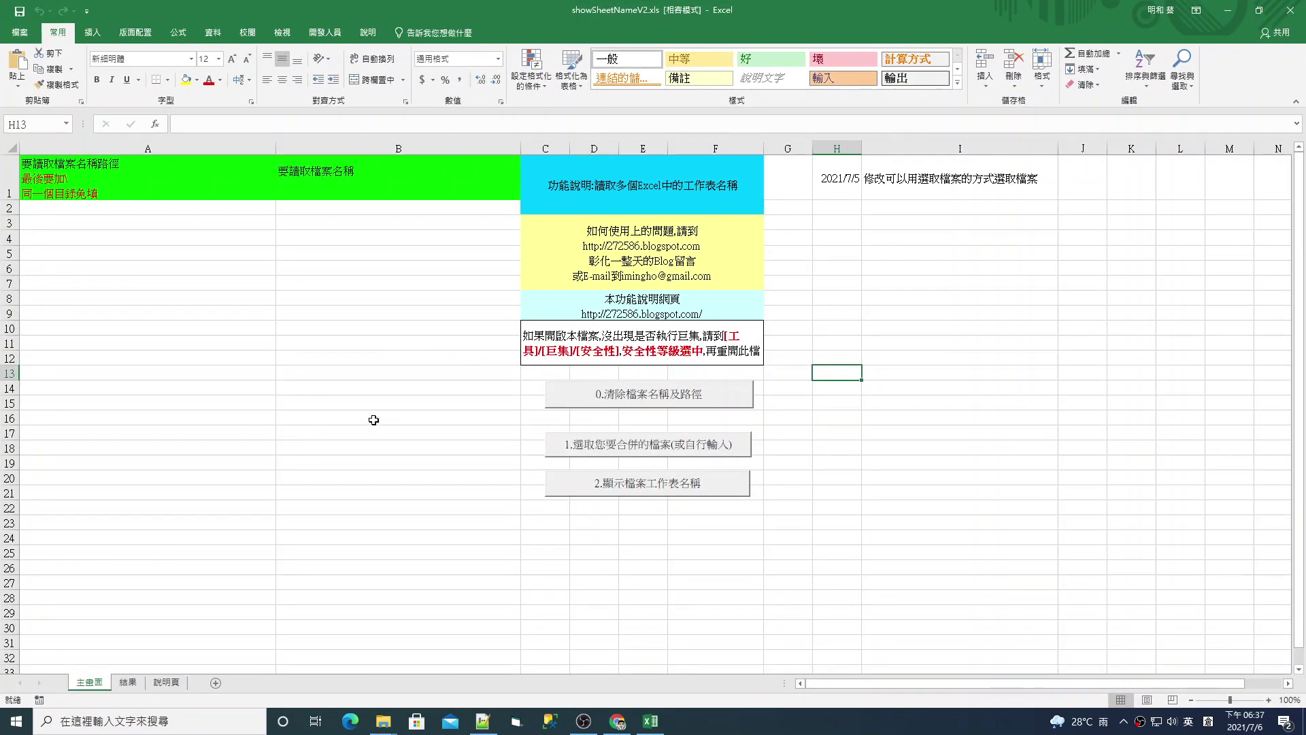
pyautogui.click(56, 165)
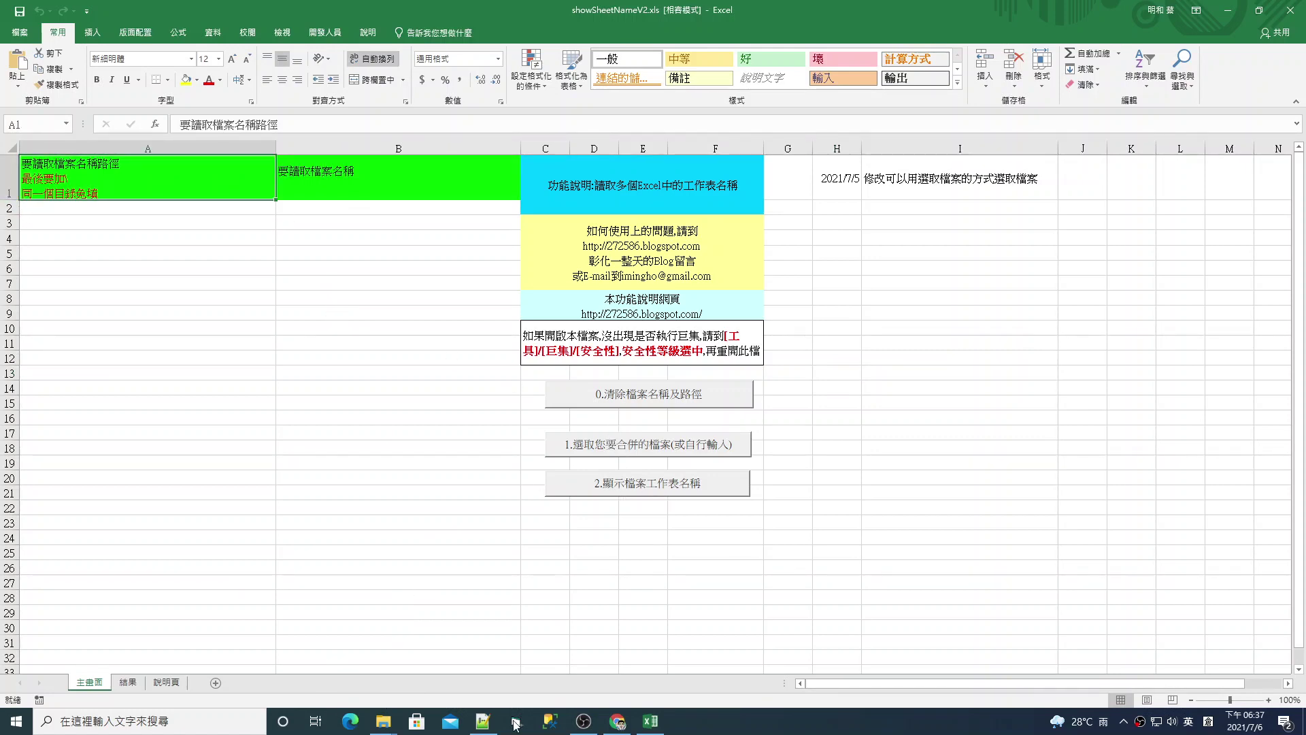
pyautogui.click(16, 722)
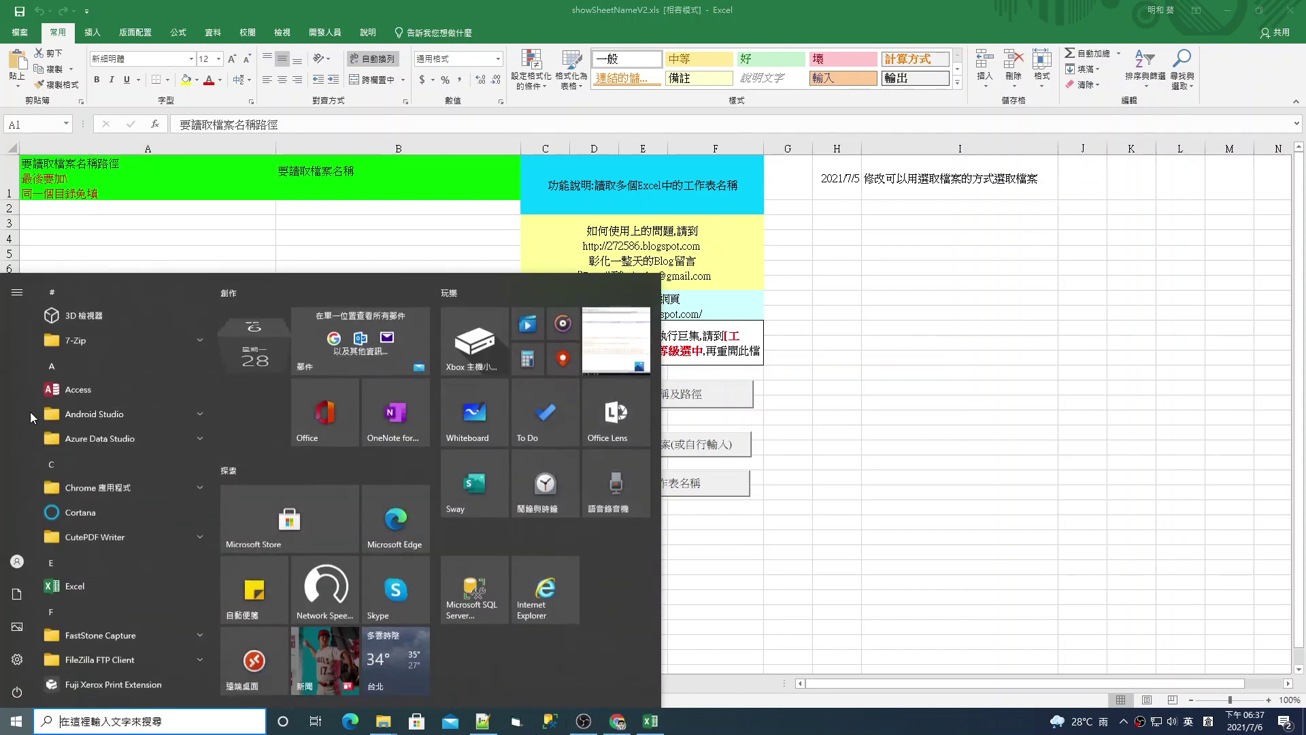
pyautogui.click(159, 719)
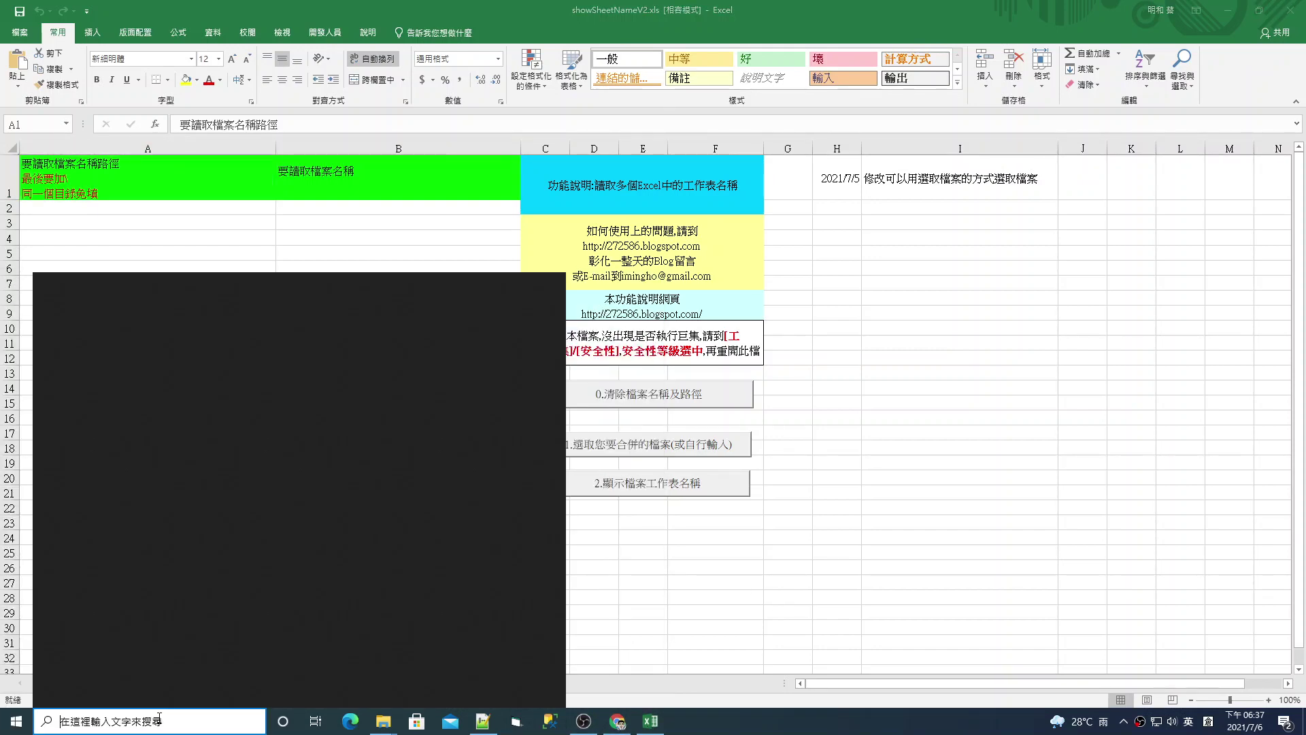
pyautogui.write('excel')
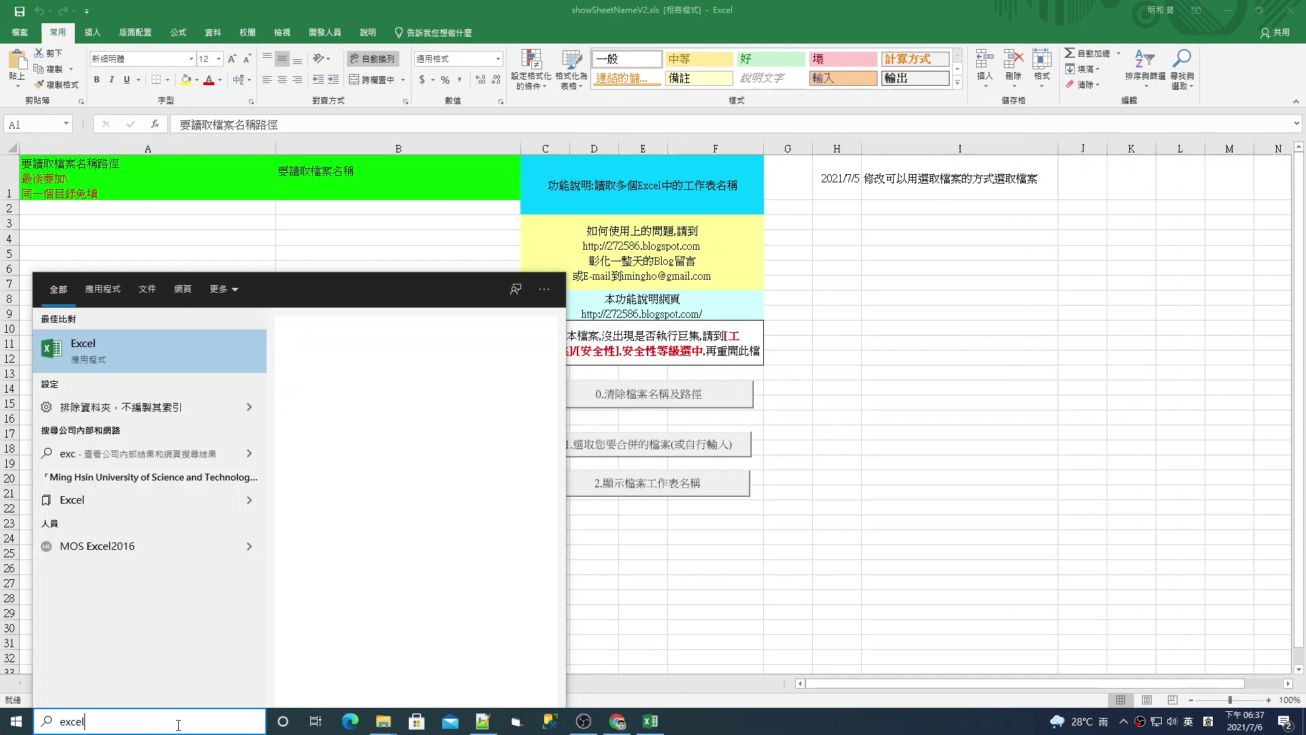
pyautogui.press('Escape')
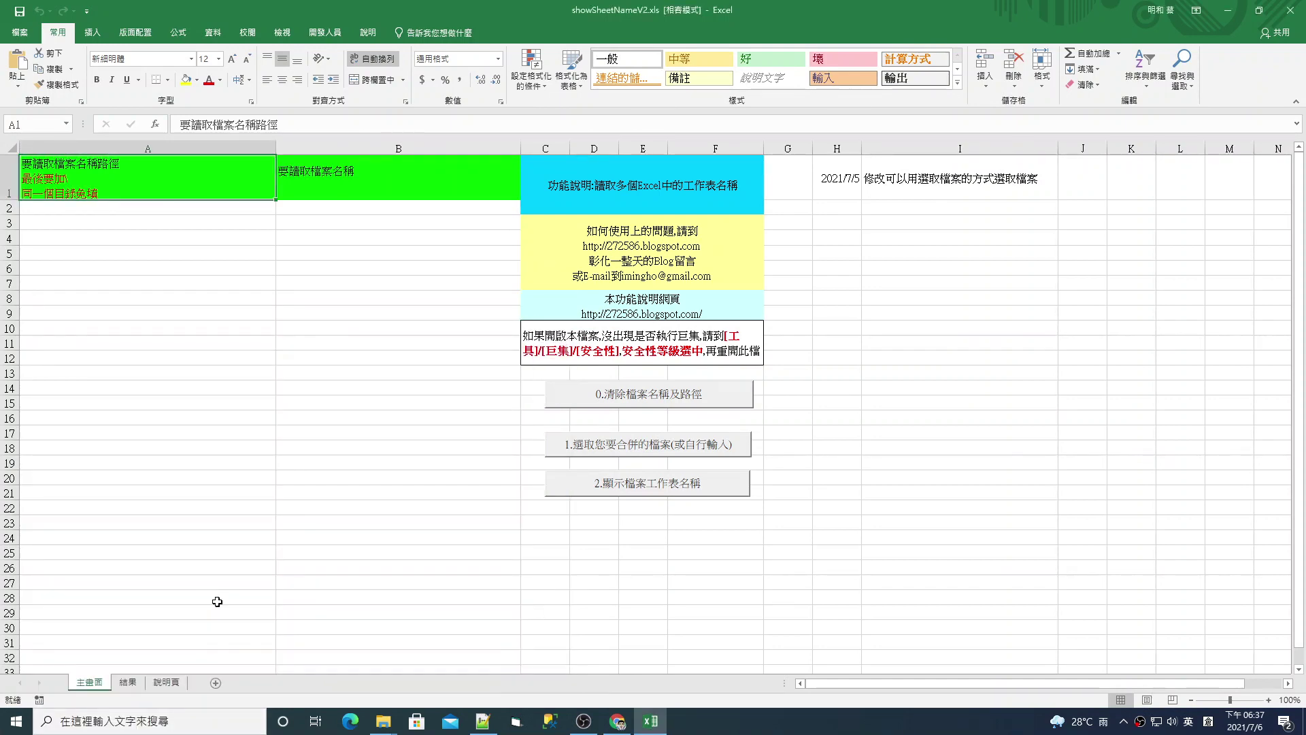
# - Create a new blank workbook and enter 1 in cell A1
pyautogui.hotkey('ctrl', 'n')
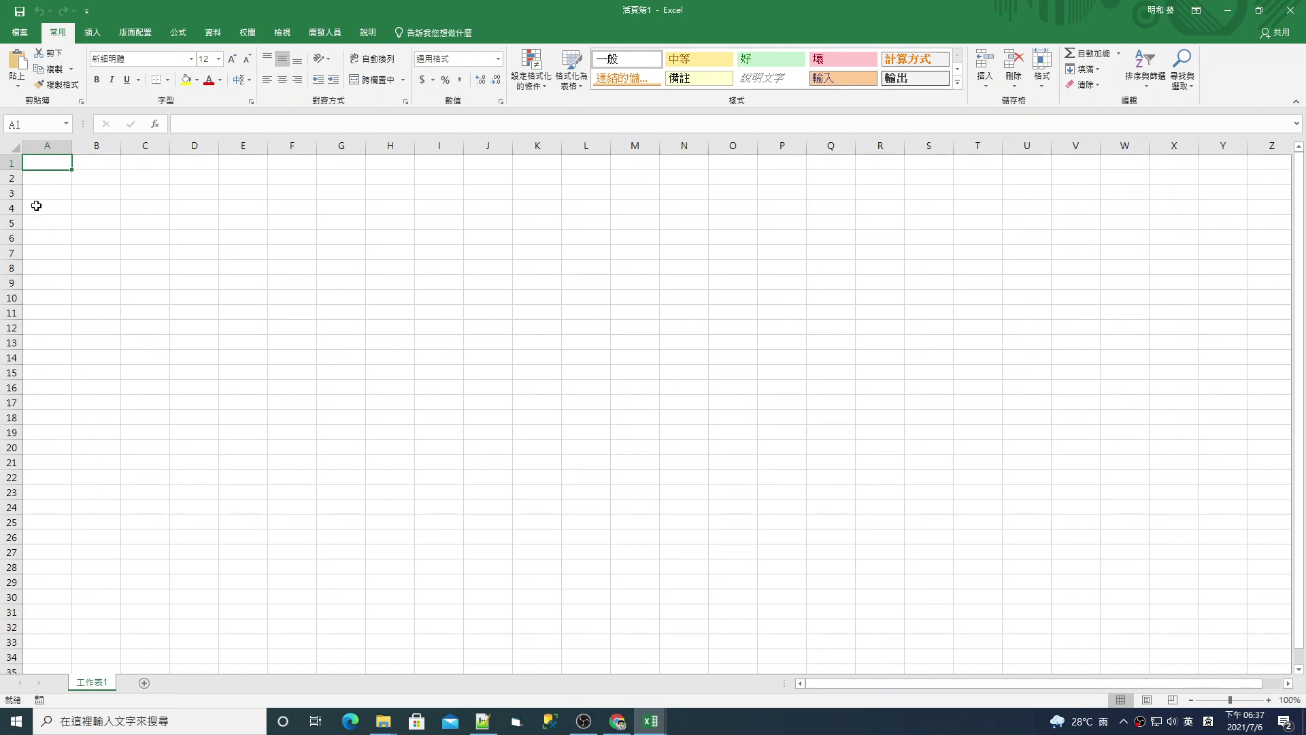
pyautogui.write('1')
pyautogui.press('Return')
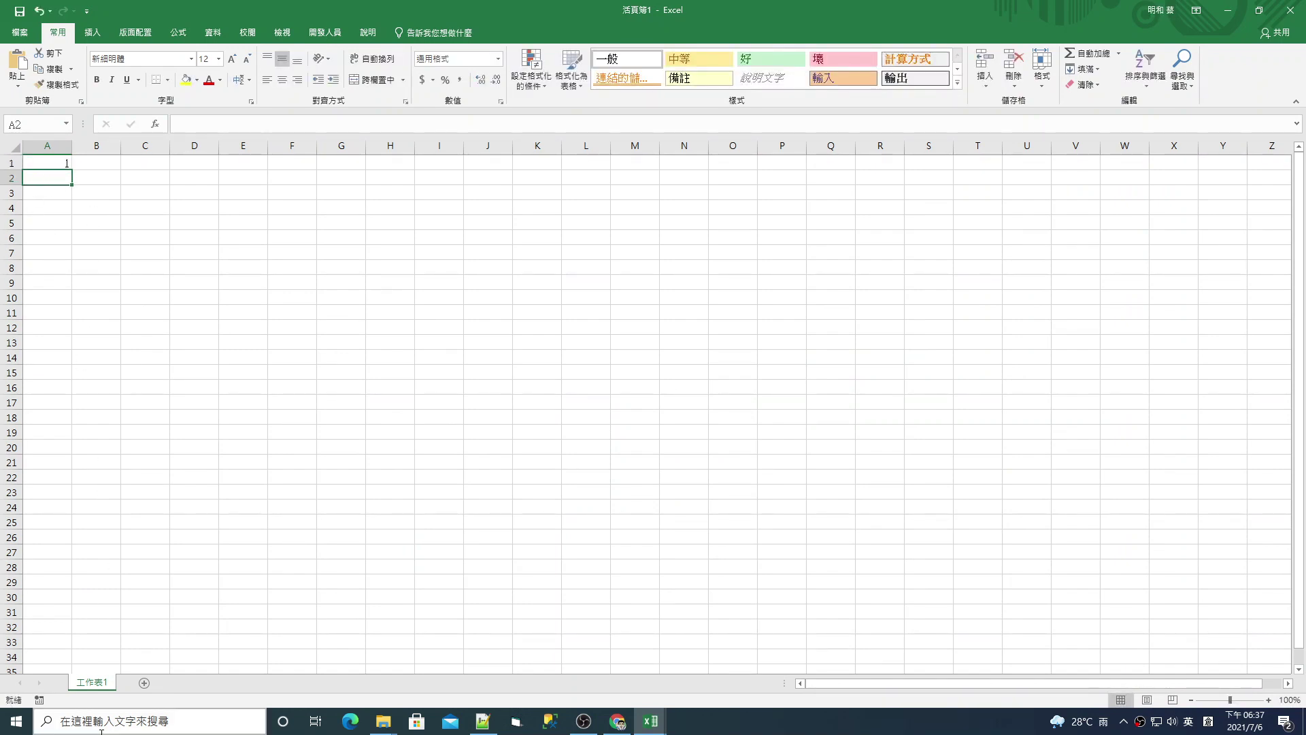
# - Add a second worksheet and rename the two sheets A1 and A2
pyautogui.click(143, 683)
pyautogui.rightClick(99, 687)
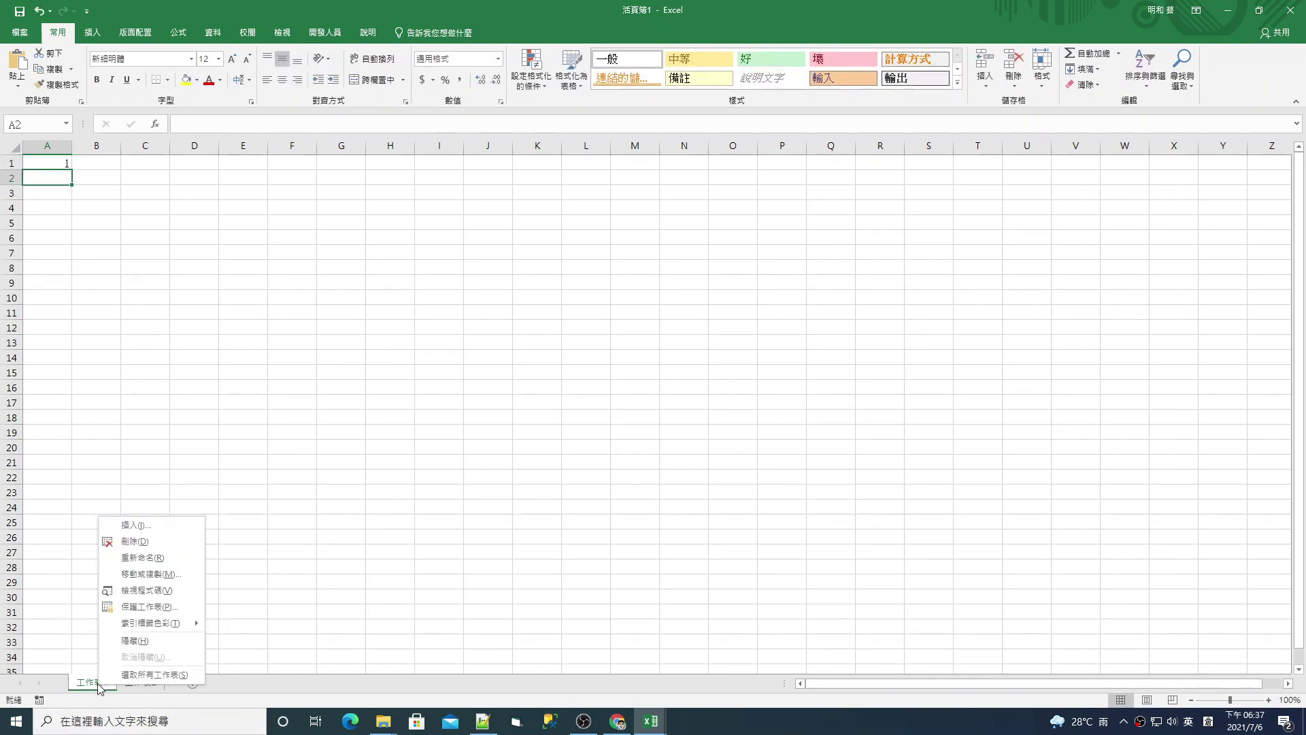
pyautogui.click(134, 554)
pyautogui.write('A1')
pyautogui.press('Return')
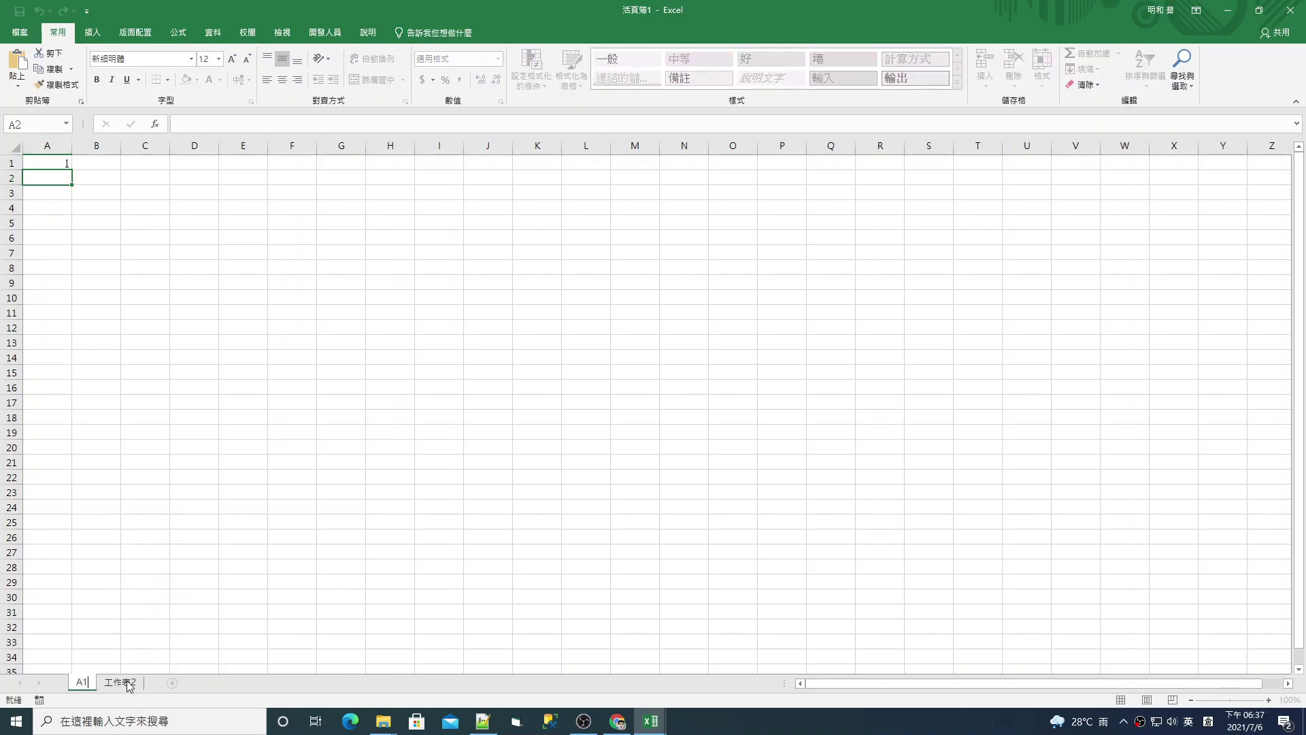
pyautogui.rightClick(129, 683)
pyautogui.click(163, 554)
pyautogui.write('A2')
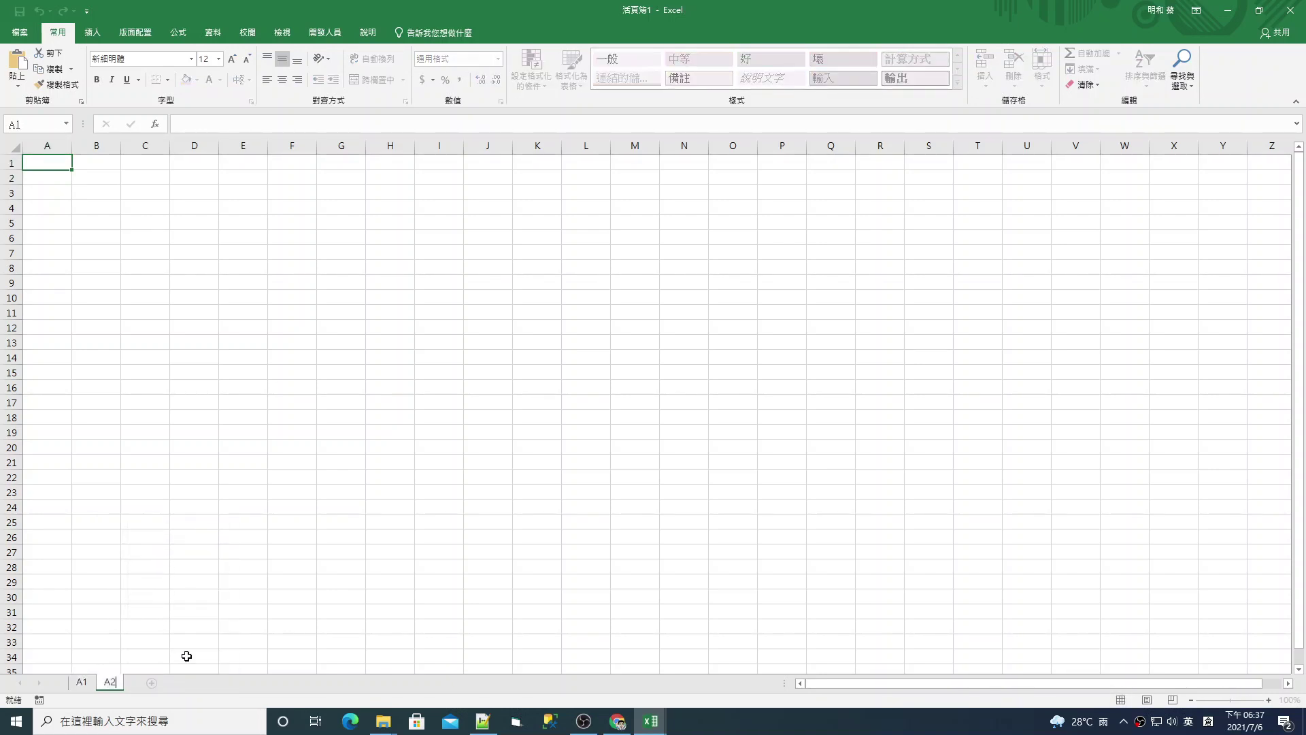
pyautogui.click(203, 580)
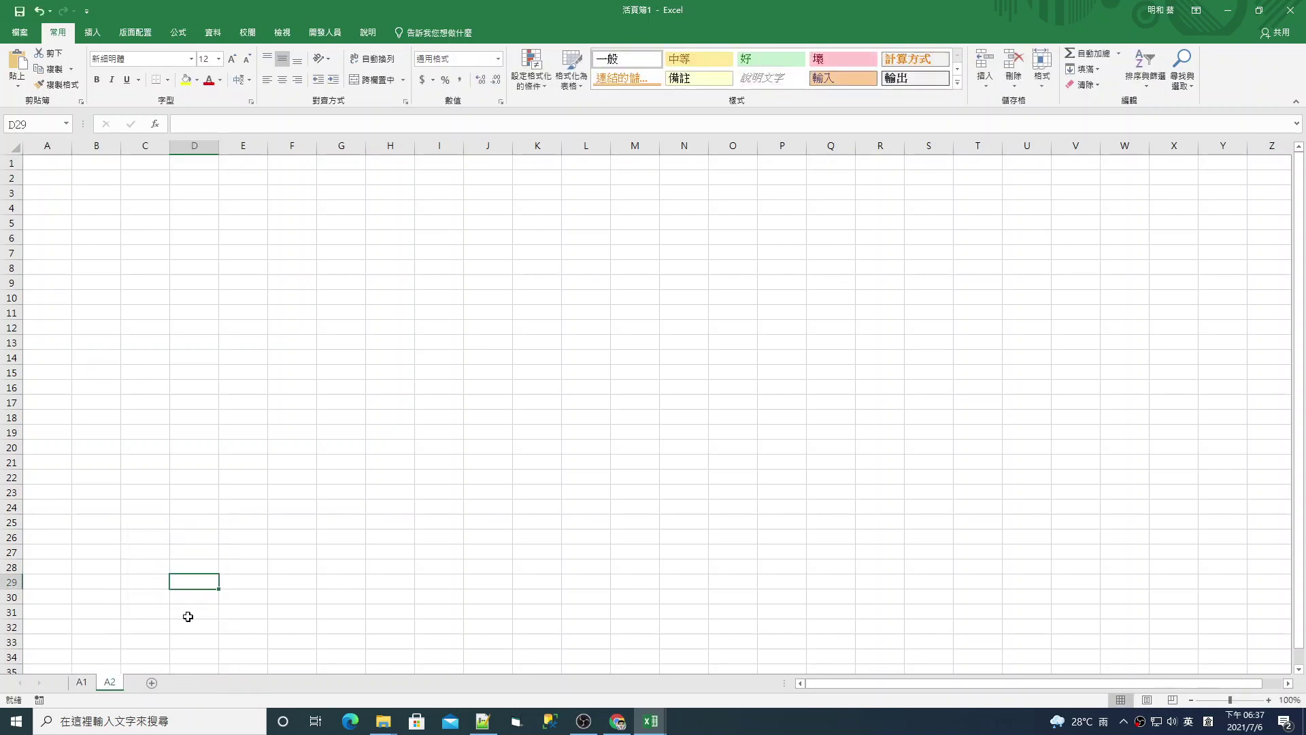
# - Save the workbook as A1.xlsx in the 下載 folder, replacing the existing file
pyautogui.click(27, 40)
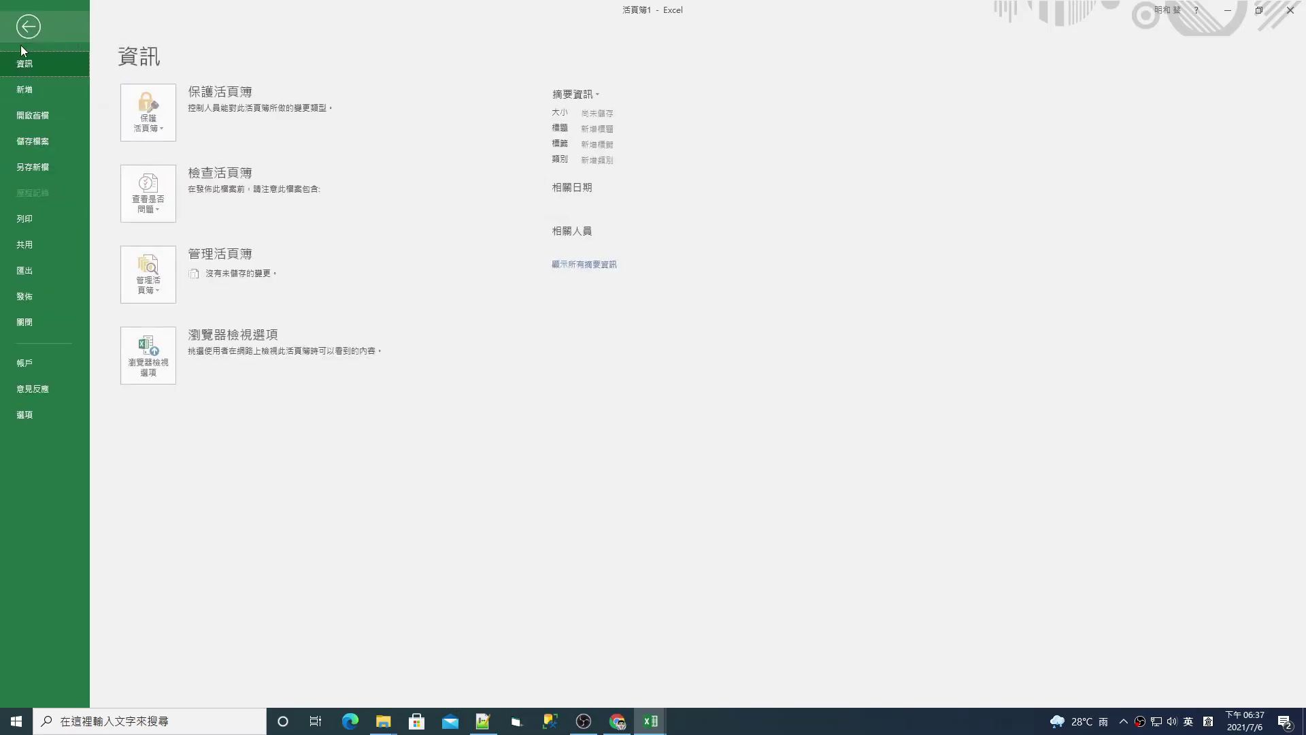
pyautogui.click(37, 169)
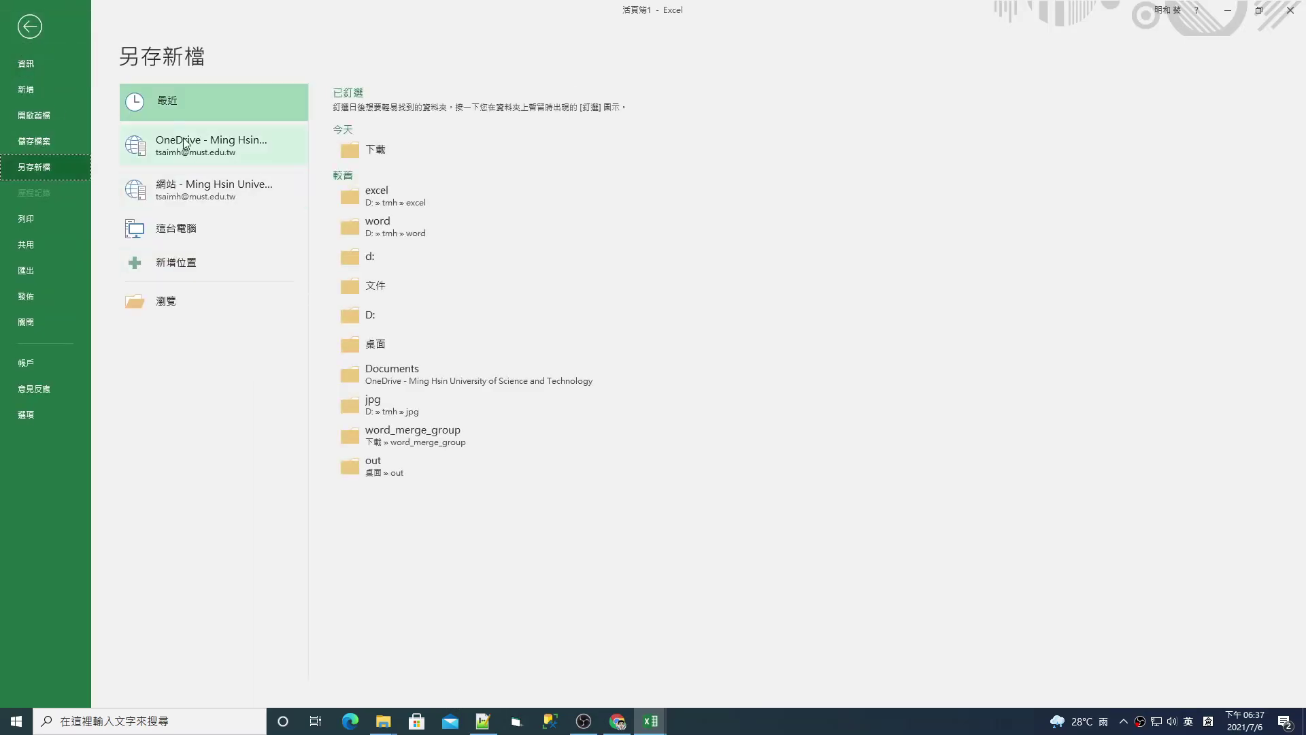
pyautogui.click(441, 462)
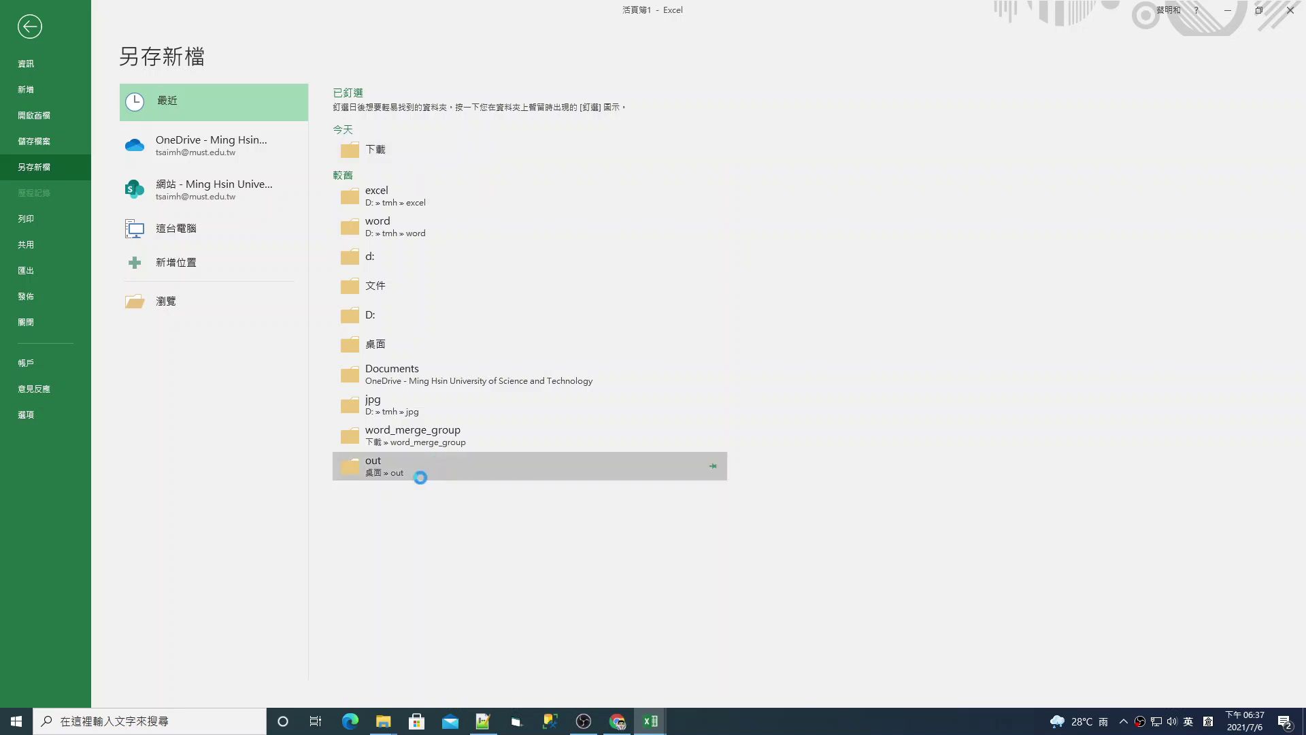
pyautogui.write('A1')
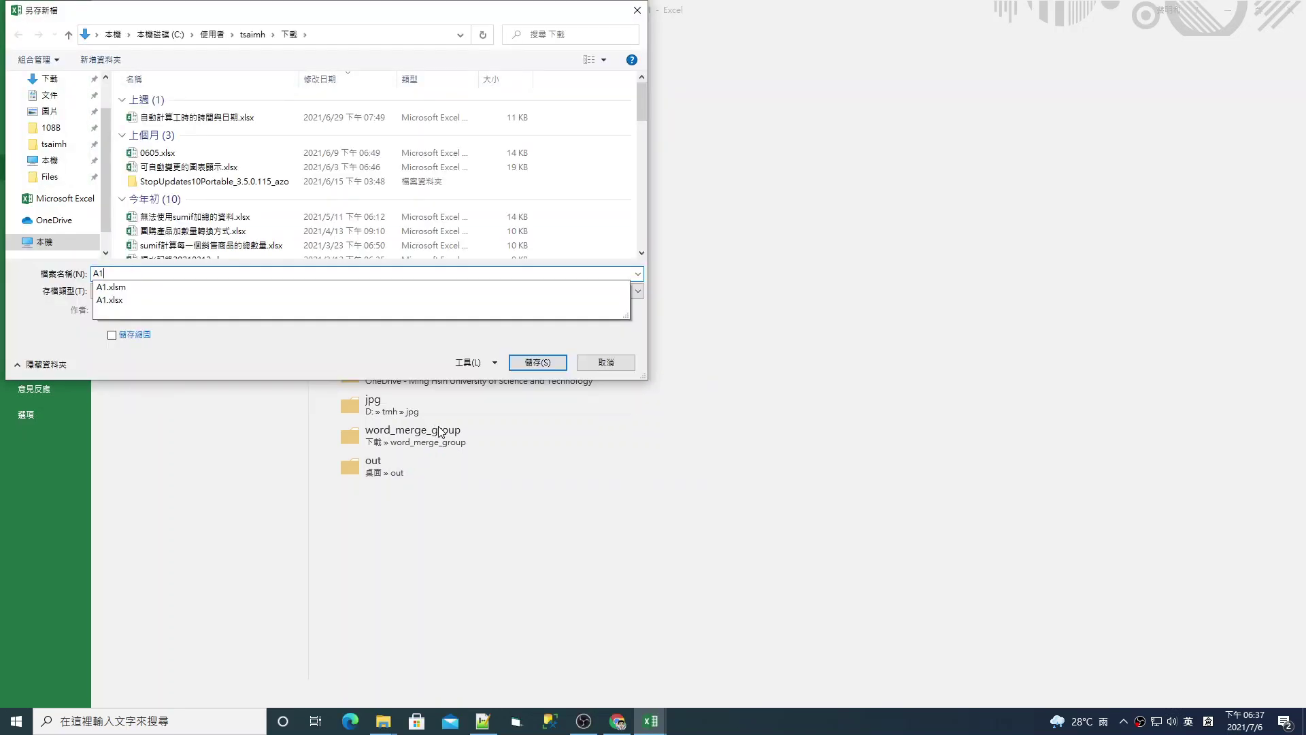
pyautogui.click(548, 360)
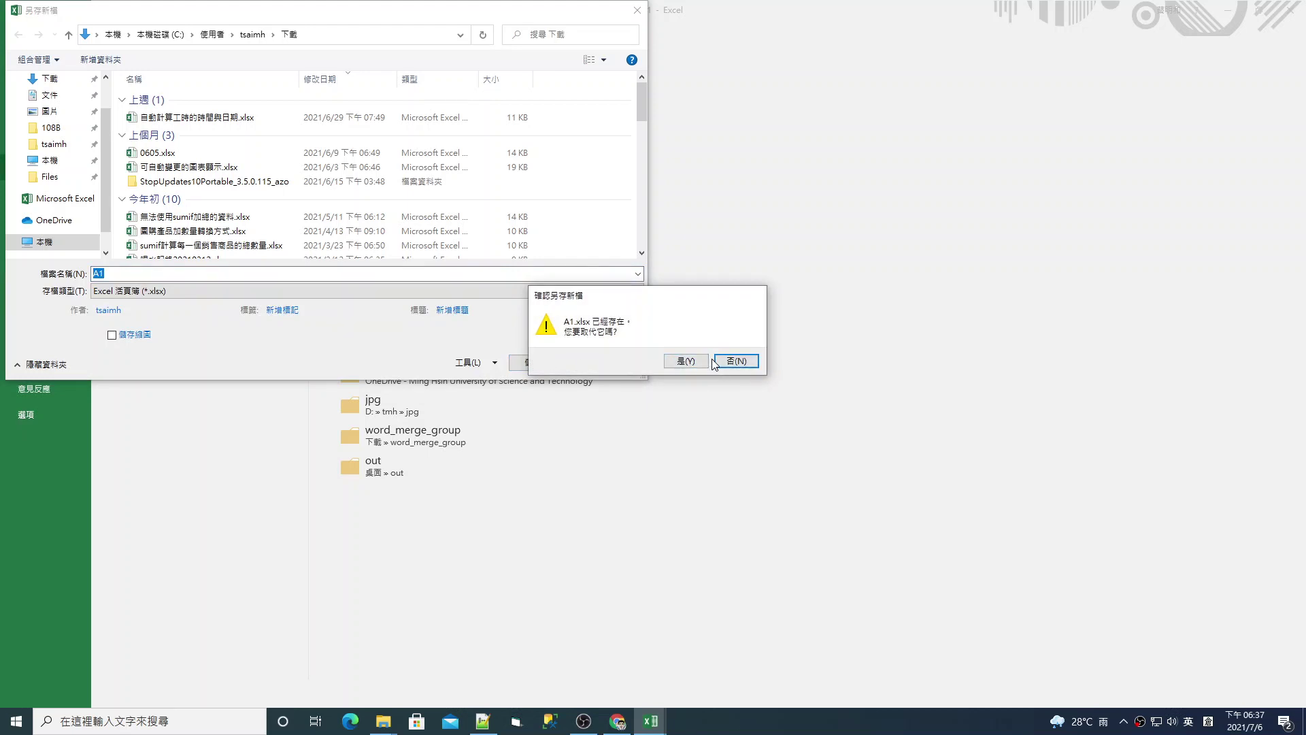
pyautogui.click(684, 361)
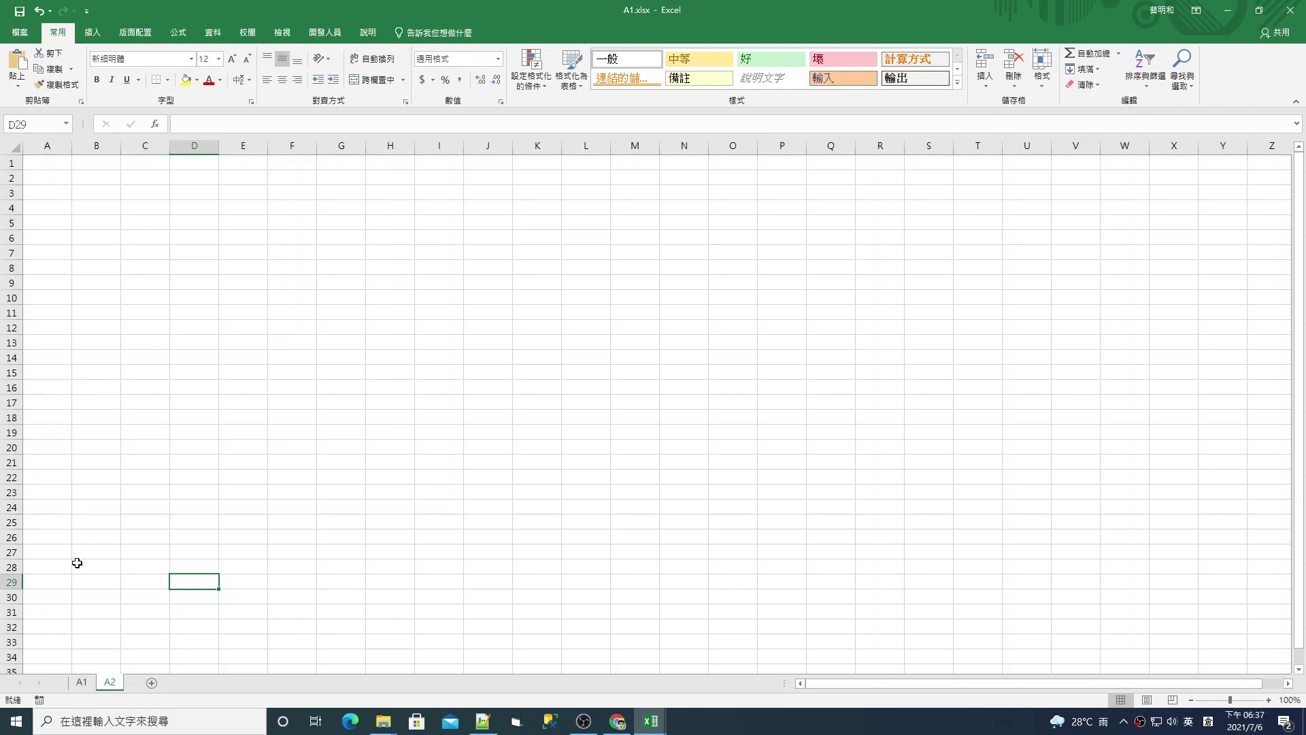
# - Rename the first sheet, A1, as B2
pyautogui.rightClick(80, 686)
pyautogui.click(136, 557)
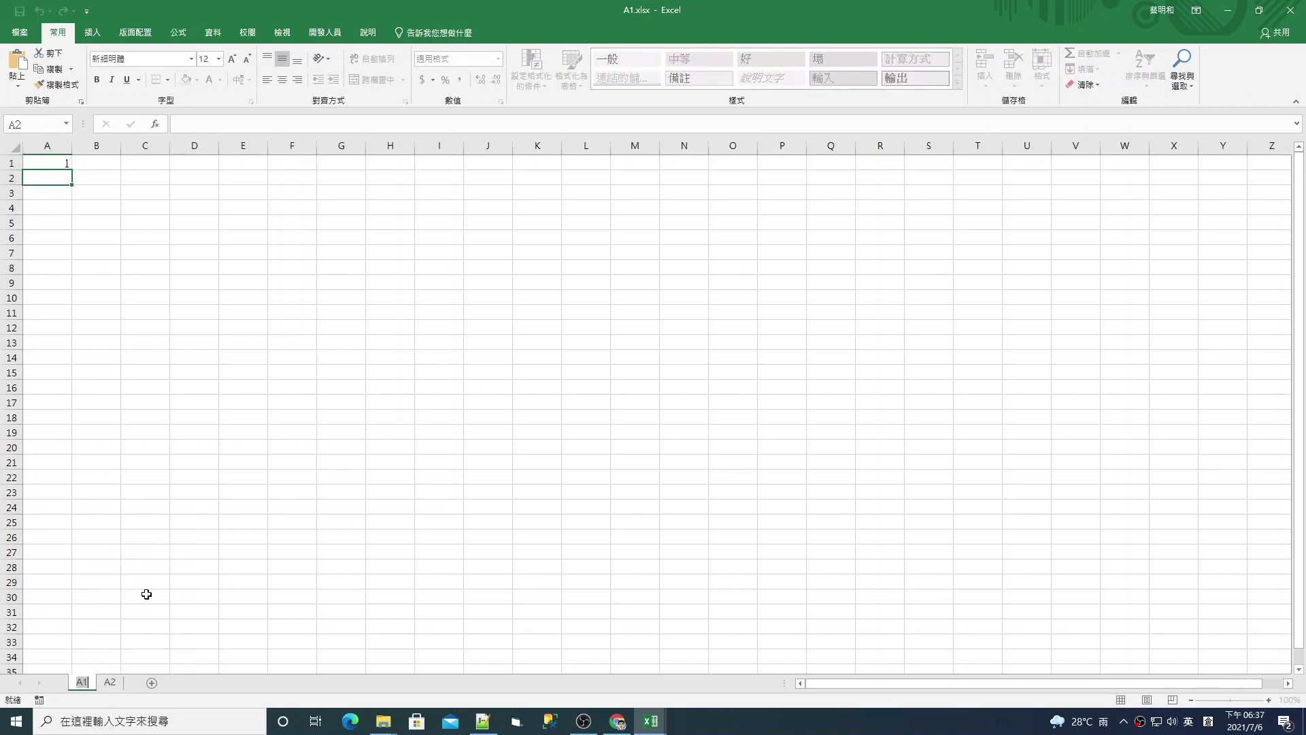
pyautogui.write('B2')
pyautogui.press('Return')
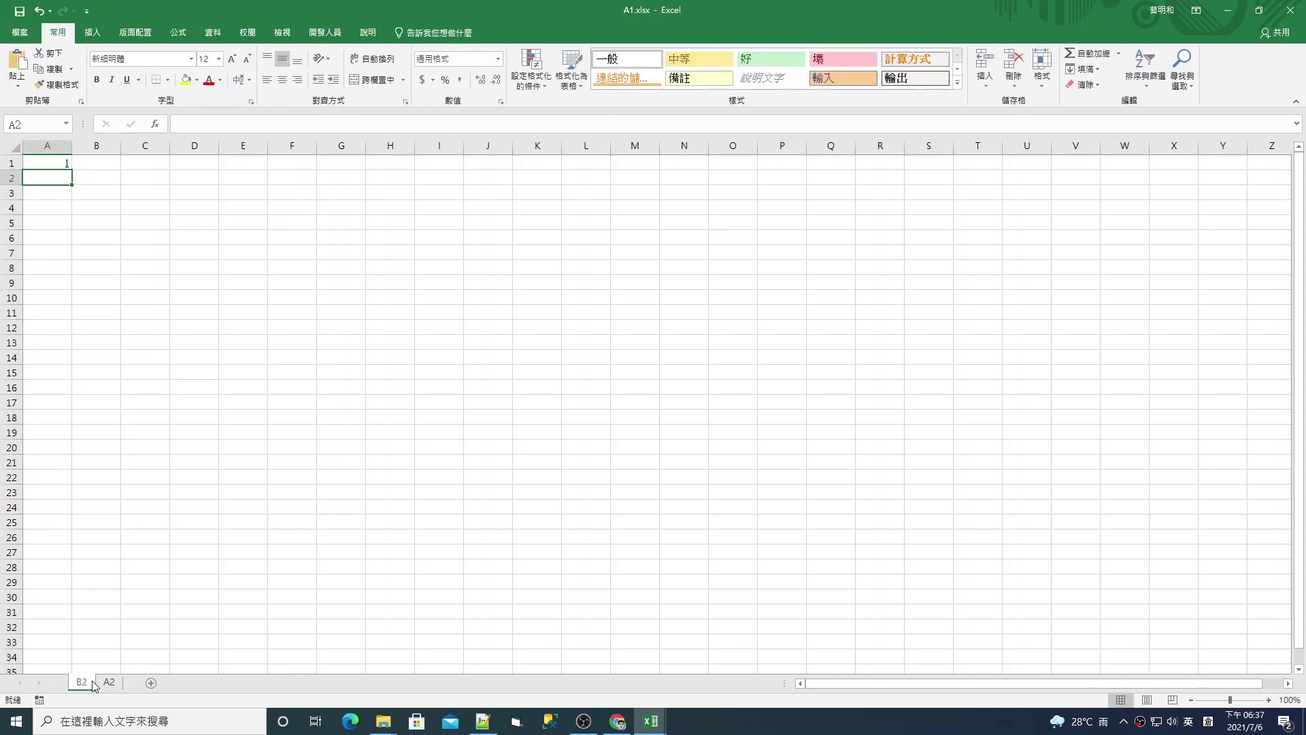
# - Rename the first worksheet as B1 and the second worksheet as B2
pyautogui.rightClick(87, 682)
pyautogui.click(133, 554)
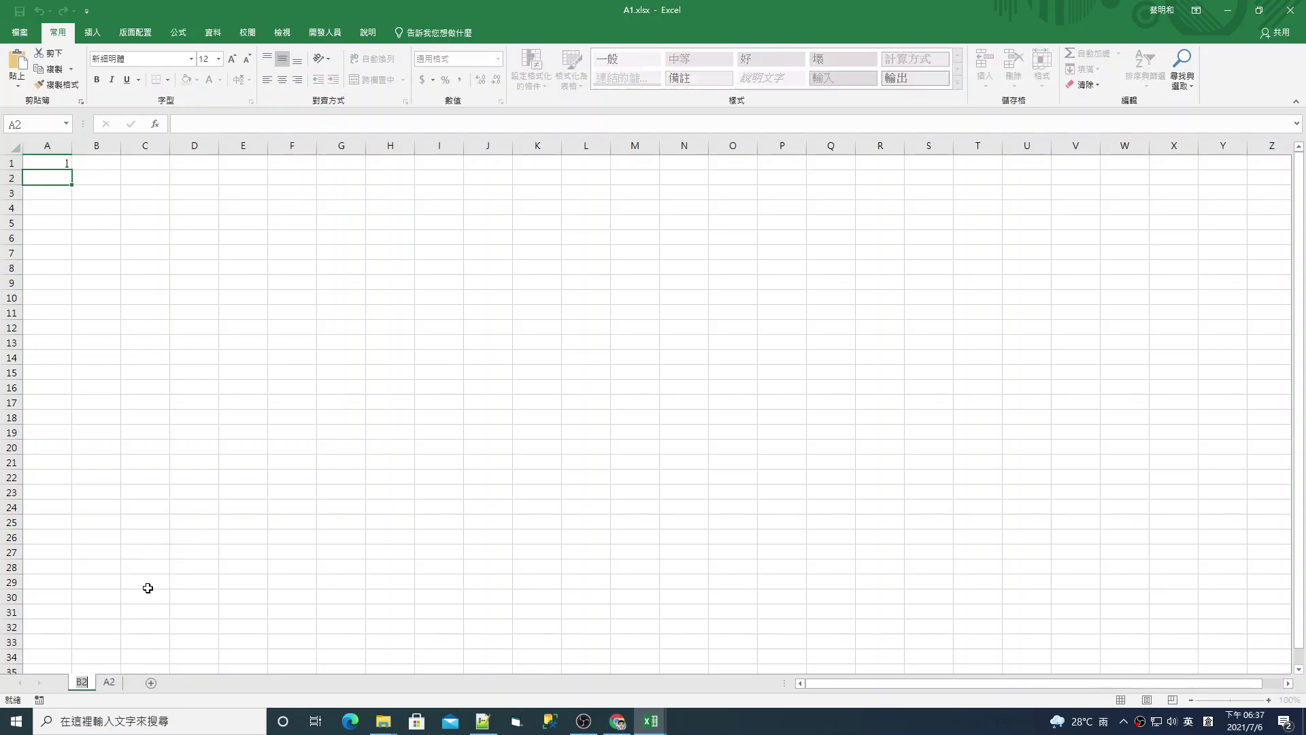
pyautogui.click(109, 683)
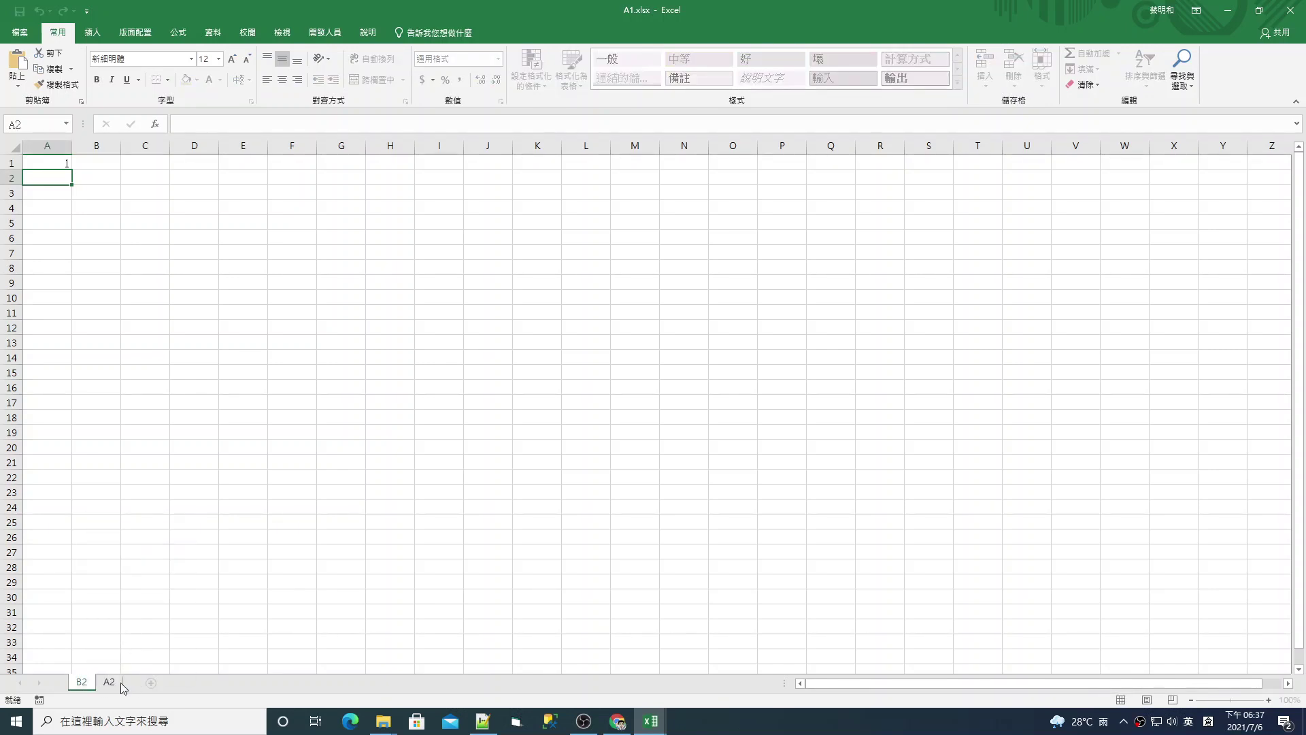
pyautogui.rightClick(115, 682)
pyautogui.click(189, 557)
pyautogui.write('B2')
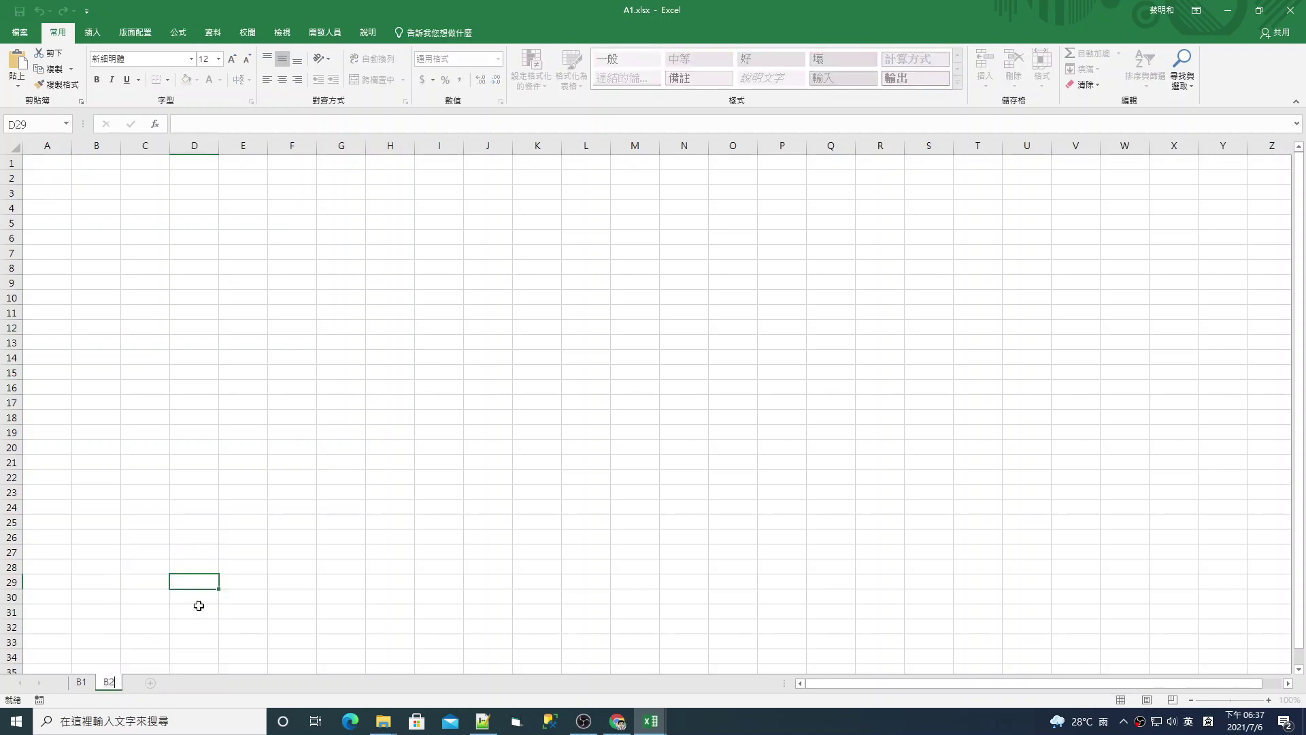
pyautogui.press('Return')
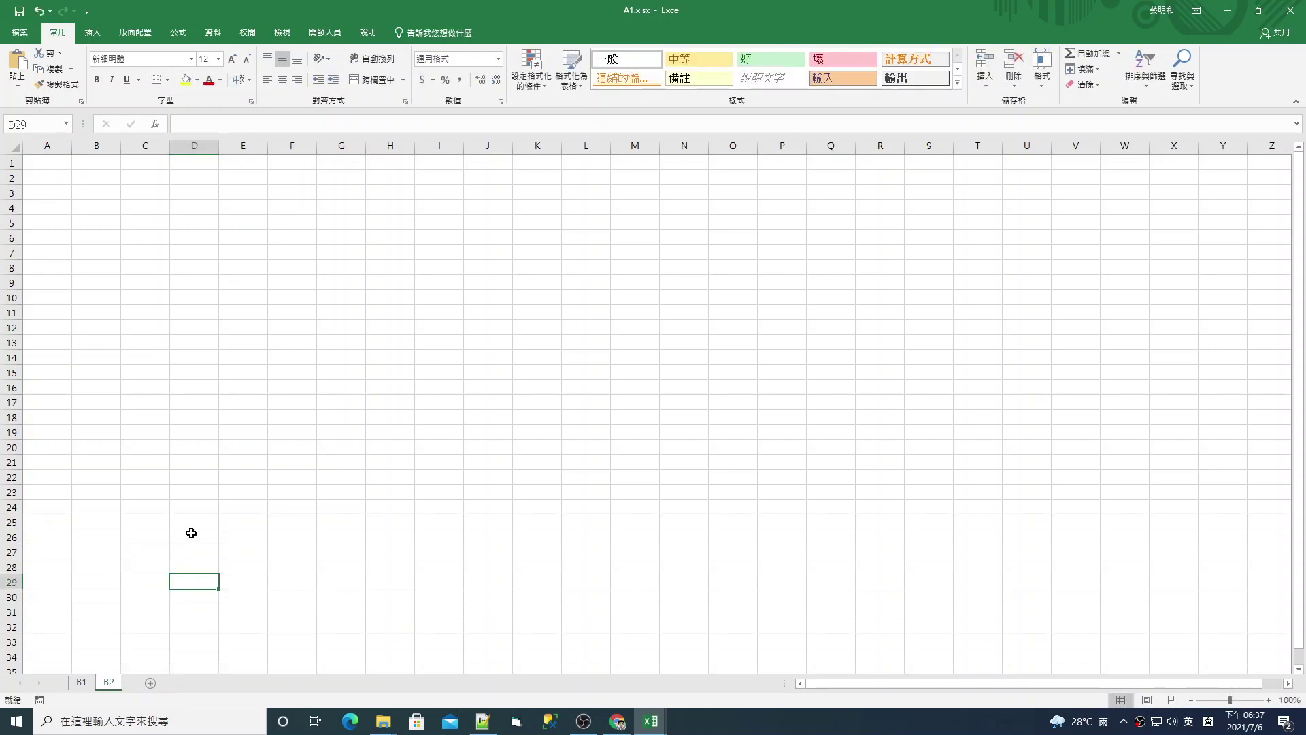
# - Save the workbook as B2.xlsx in the 下載 folder and close it
pyautogui.click(20, 32)
pyautogui.click(48, 167)
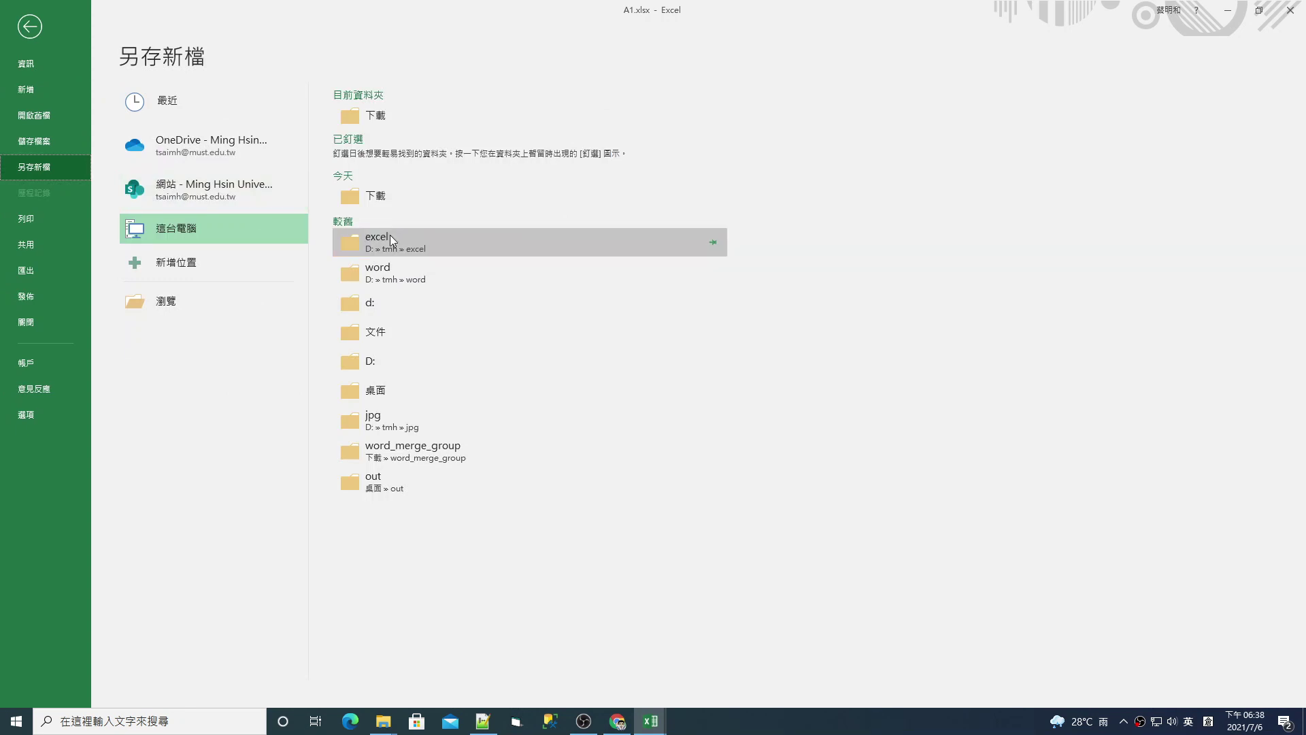
pyautogui.click(375, 195)
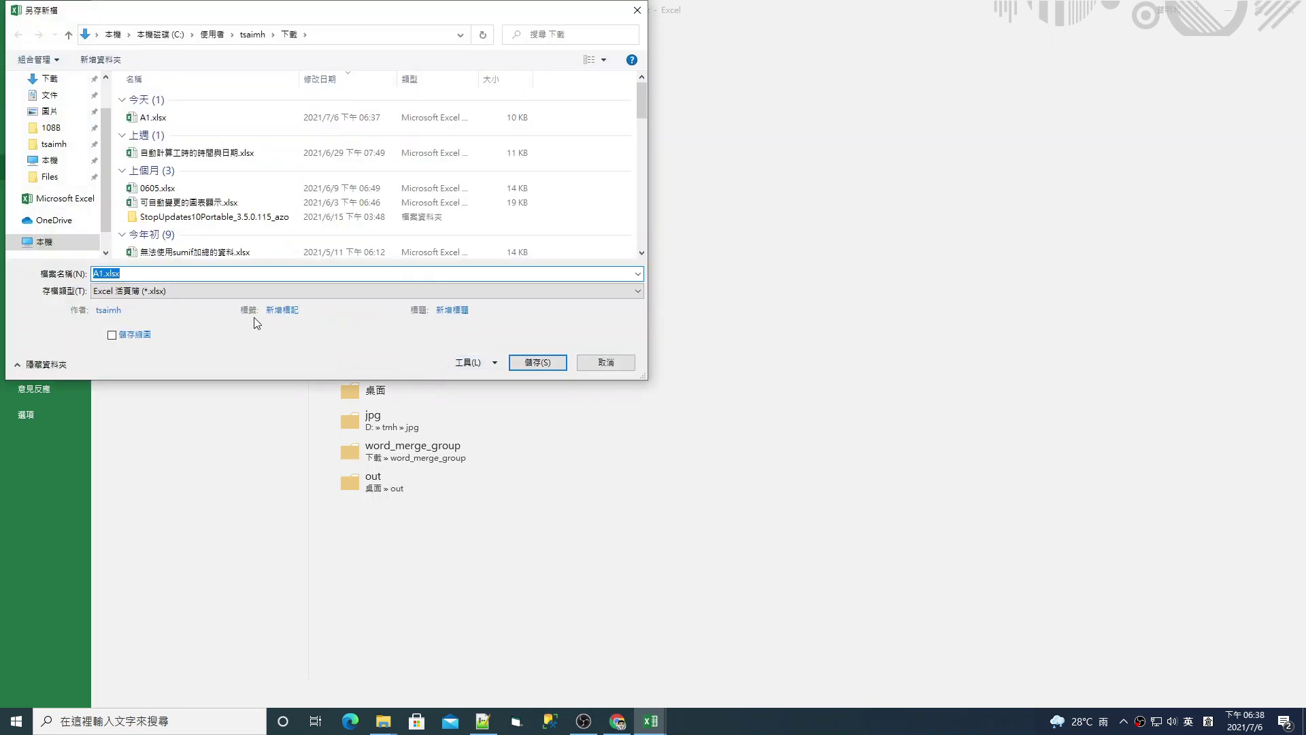
pyautogui.write('B2')
pyautogui.click(522, 367)
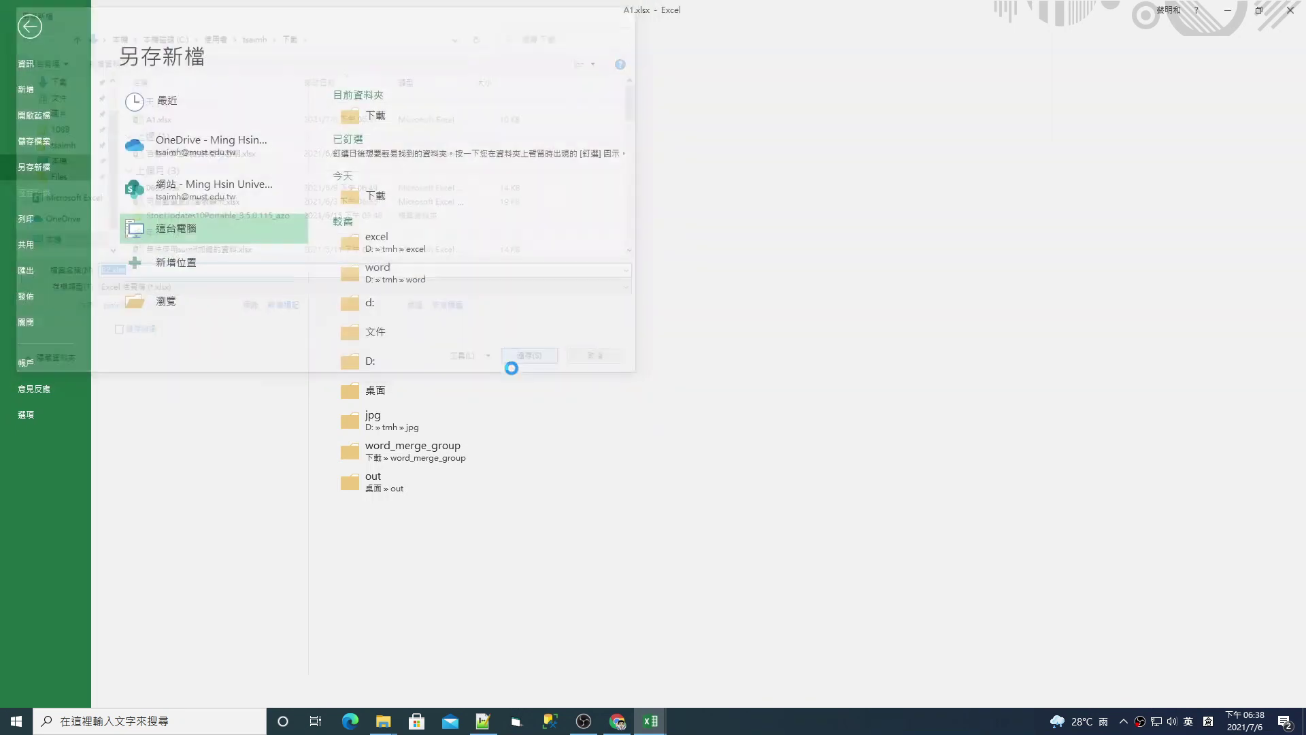
pyautogui.click(1297, 15)
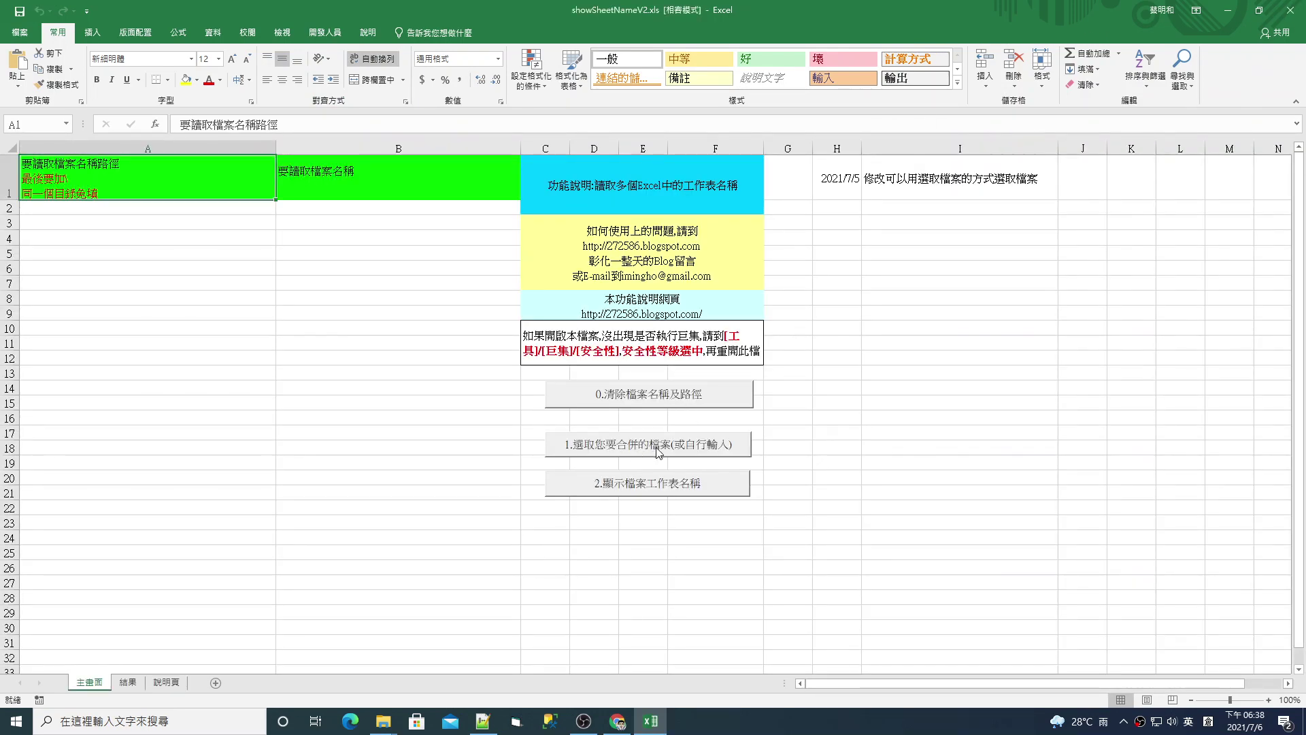
# - Load B2.xlsx and A1.xlsx from the 下載 folder into the list of files to read on the 主畫面 sheet
pyautogui.click(353, 210)
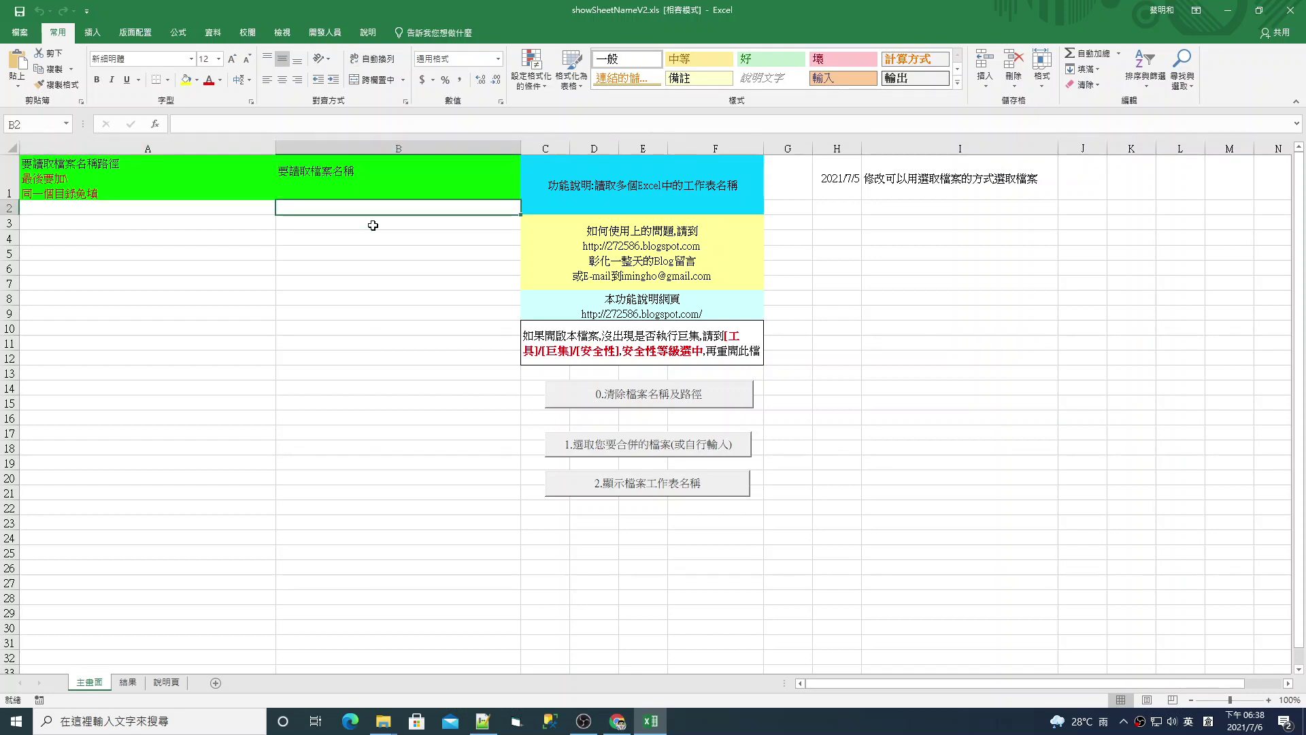
pyautogui.write('a')
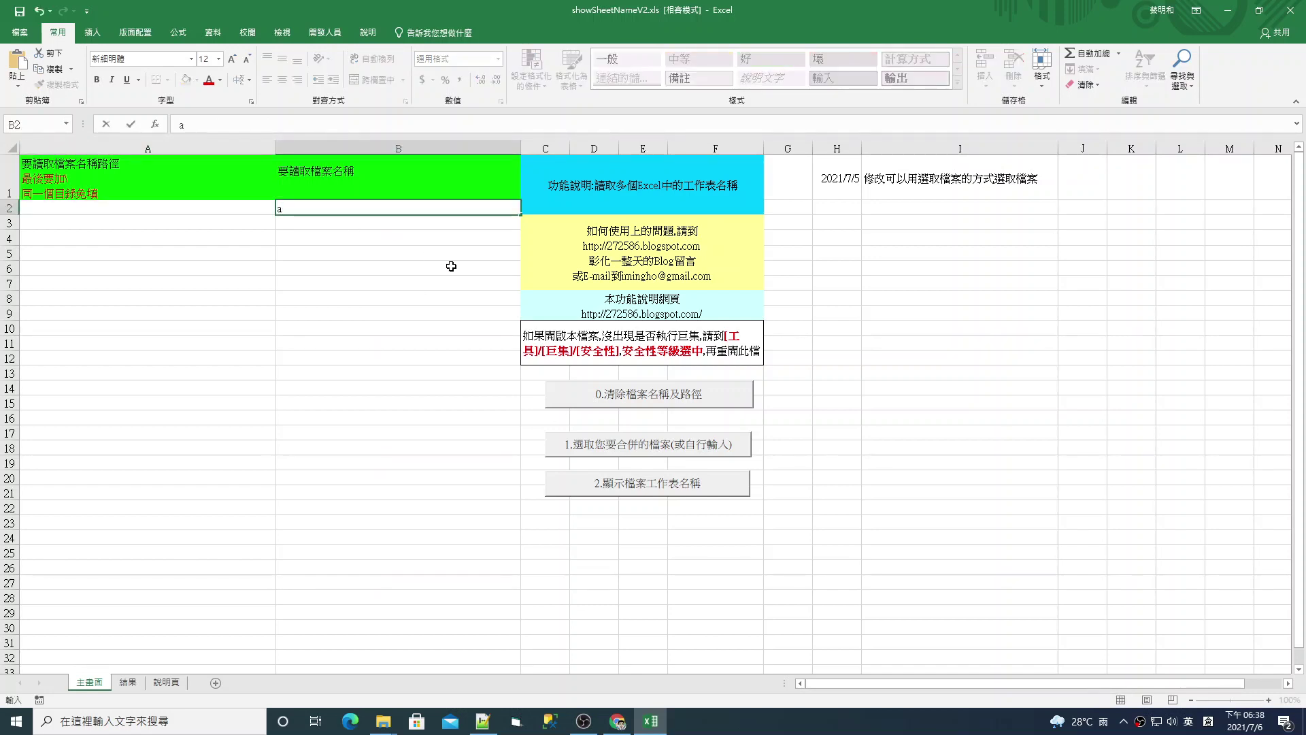
pyautogui.click(634, 451)
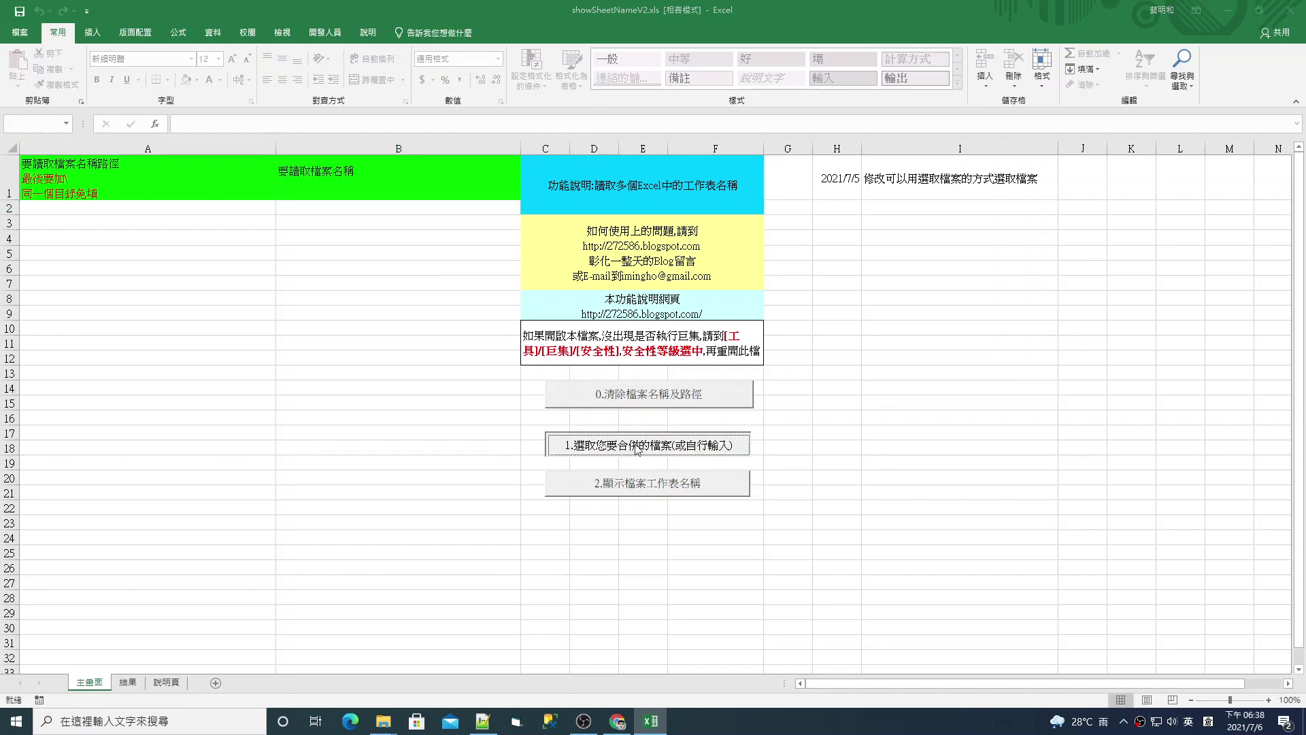
pyautogui.click(158, 136)
pyautogui.keyDown('shift'); pyautogui.click(163, 121); pyautogui.keyUp('shift')
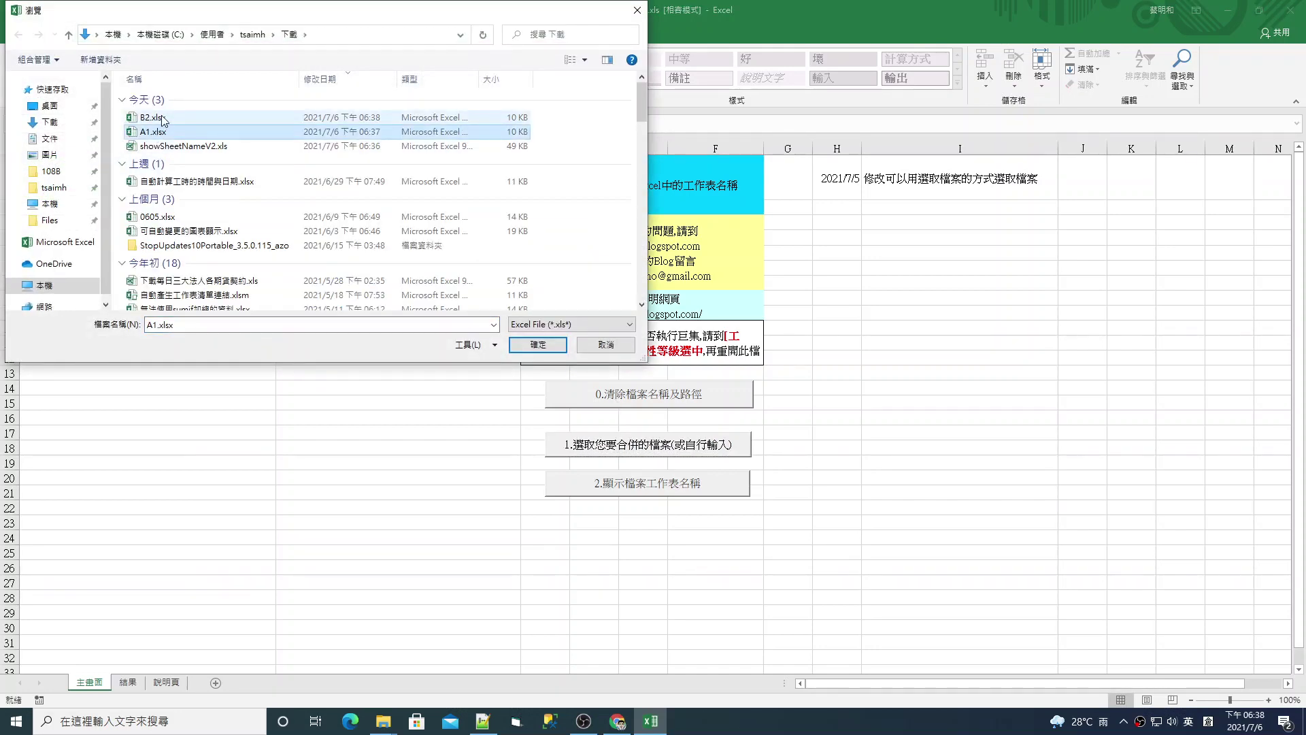
pyautogui.click(515, 343)
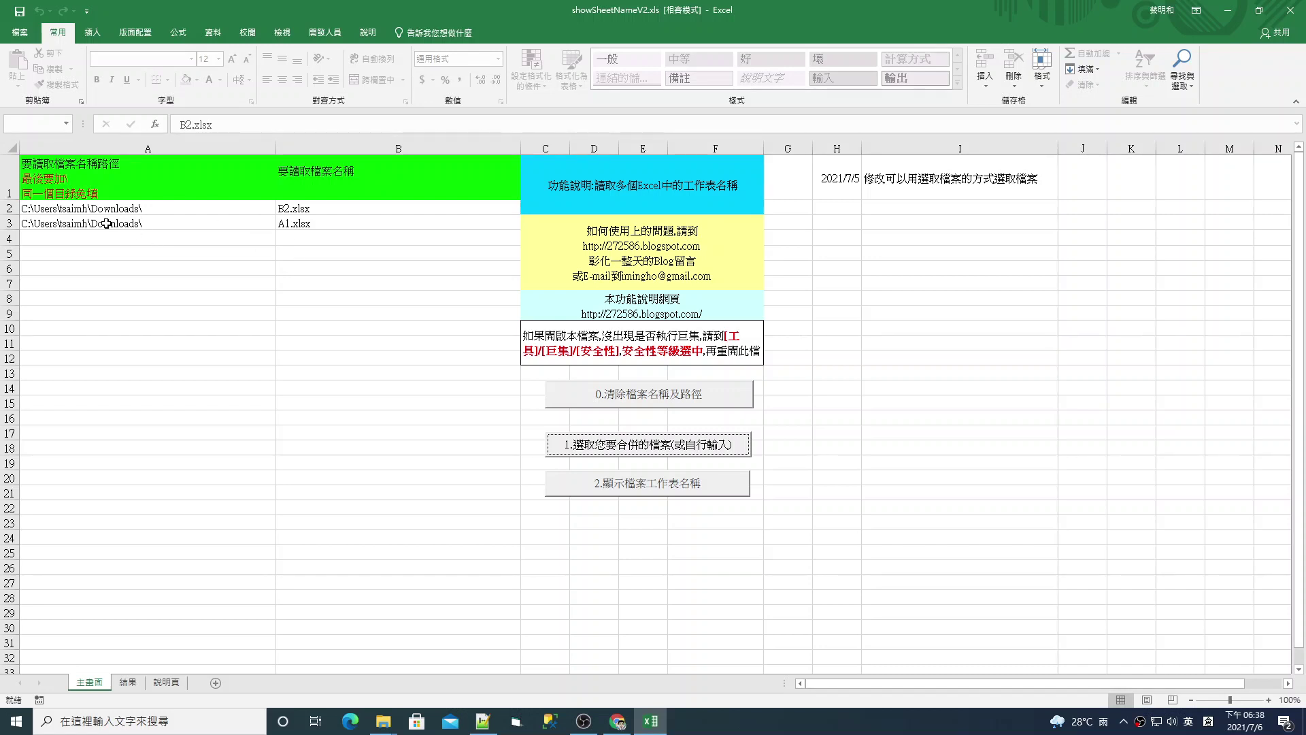
# - Run the tool's 顯示檔案工作表名稱 function to read the worksheet names of the two listed files
pyautogui.moveTo(83, 207); pyautogui.dragTo(82, 224)
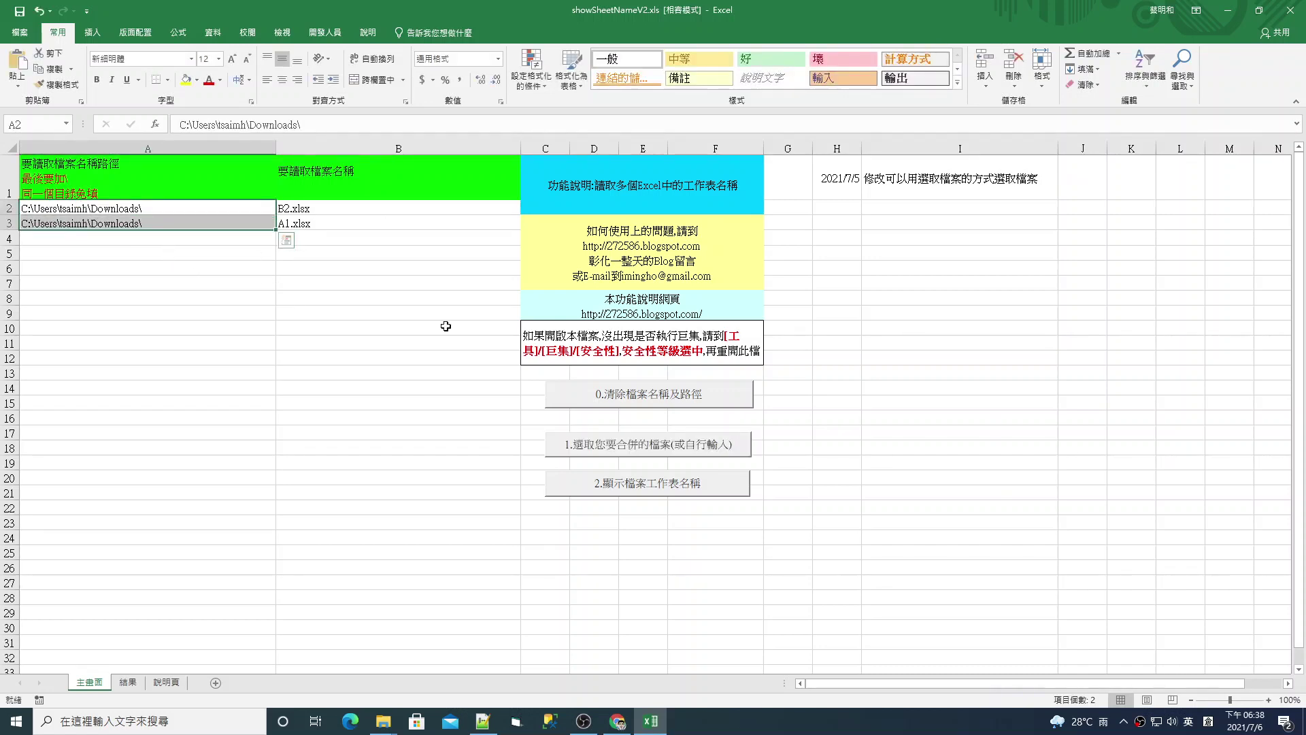
pyautogui.click(299, 371)
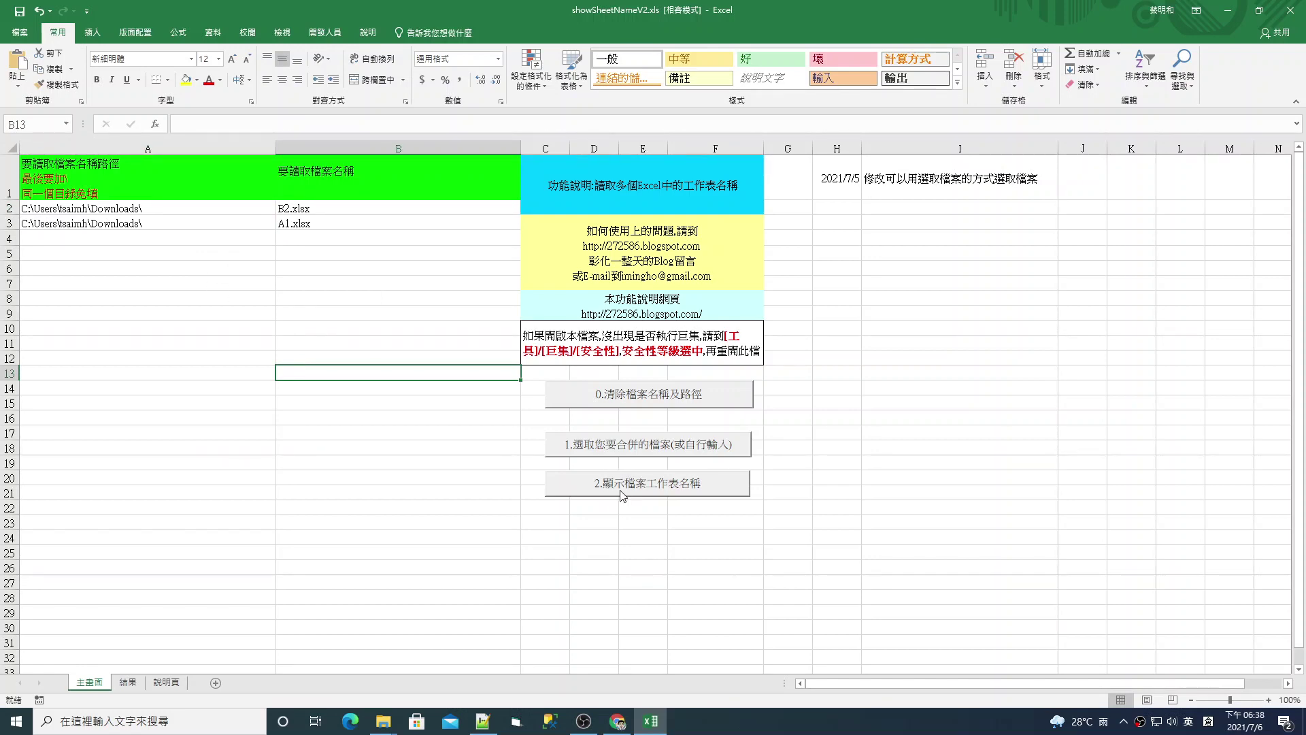
pyautogui.click(666, 487)
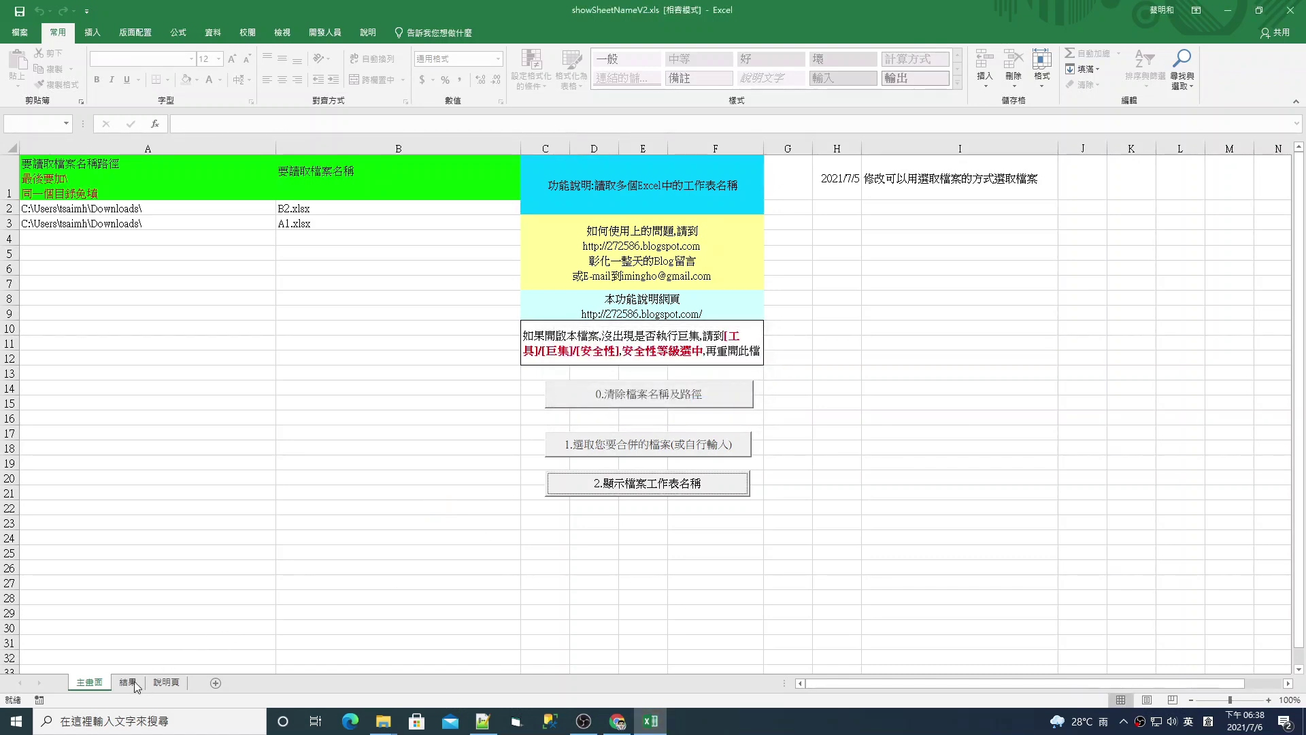
# - Examine the file names and worksheet names listed on the 結果 sheet for both workbooks
pyautogui.moveTo(47, 199); pyautogui.dragTo(75, 213)
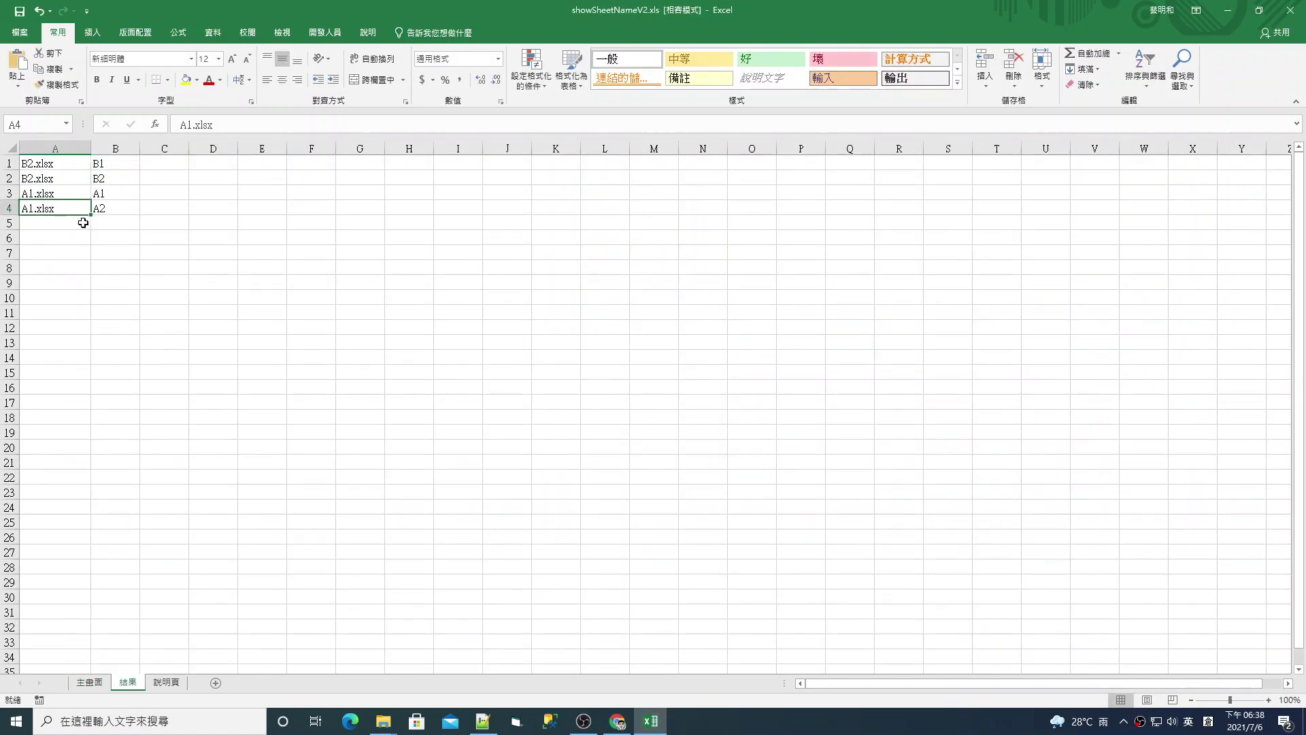
pyautogui.click(49, 199)
pyautogui.click(104, 192)
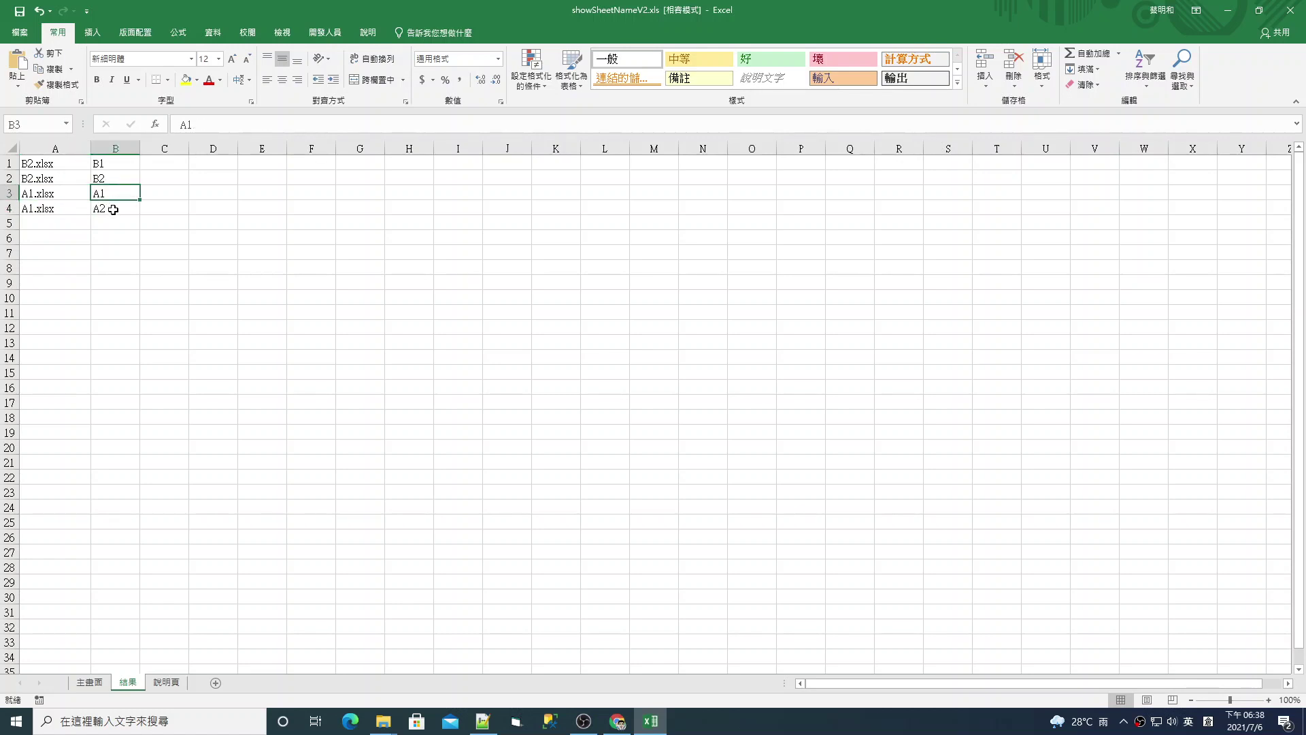
pyautogui.click(112, 209)
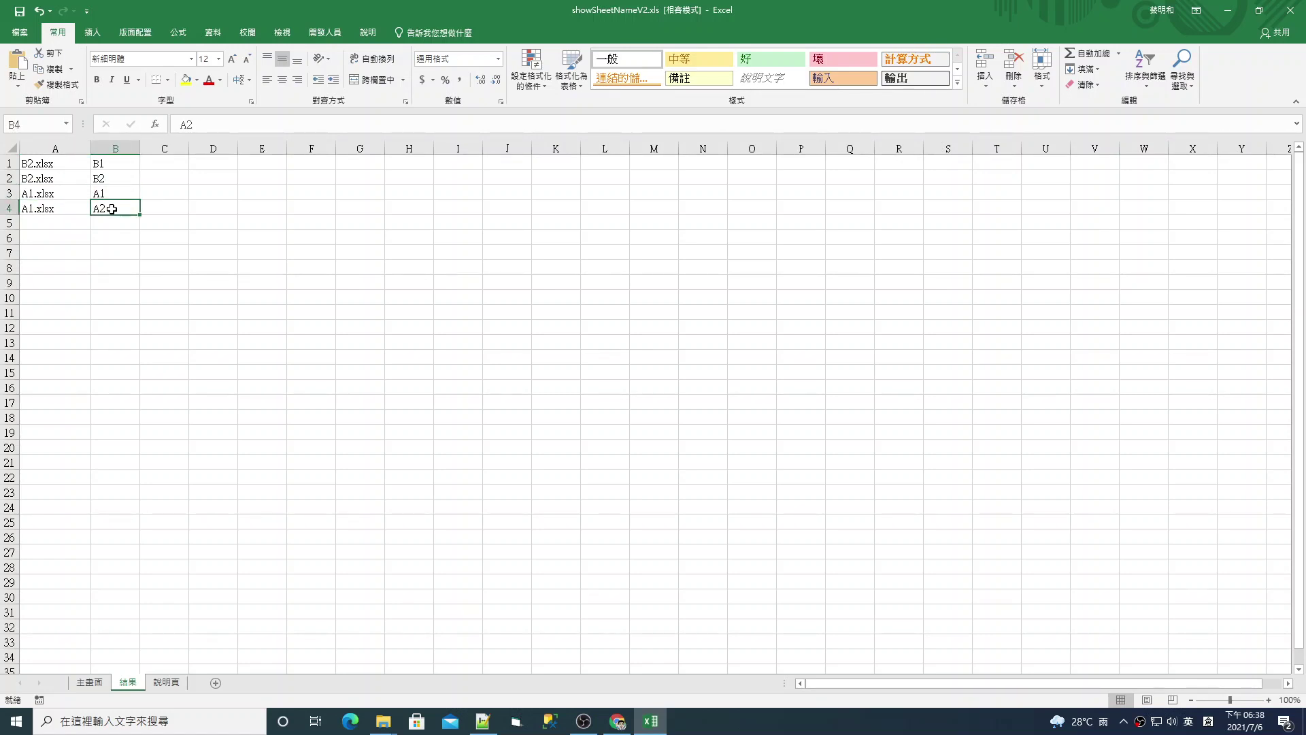
pyautogui.click(35, 169)
pyautogui.click(100, 163)
pyautogui.click(119, 183)
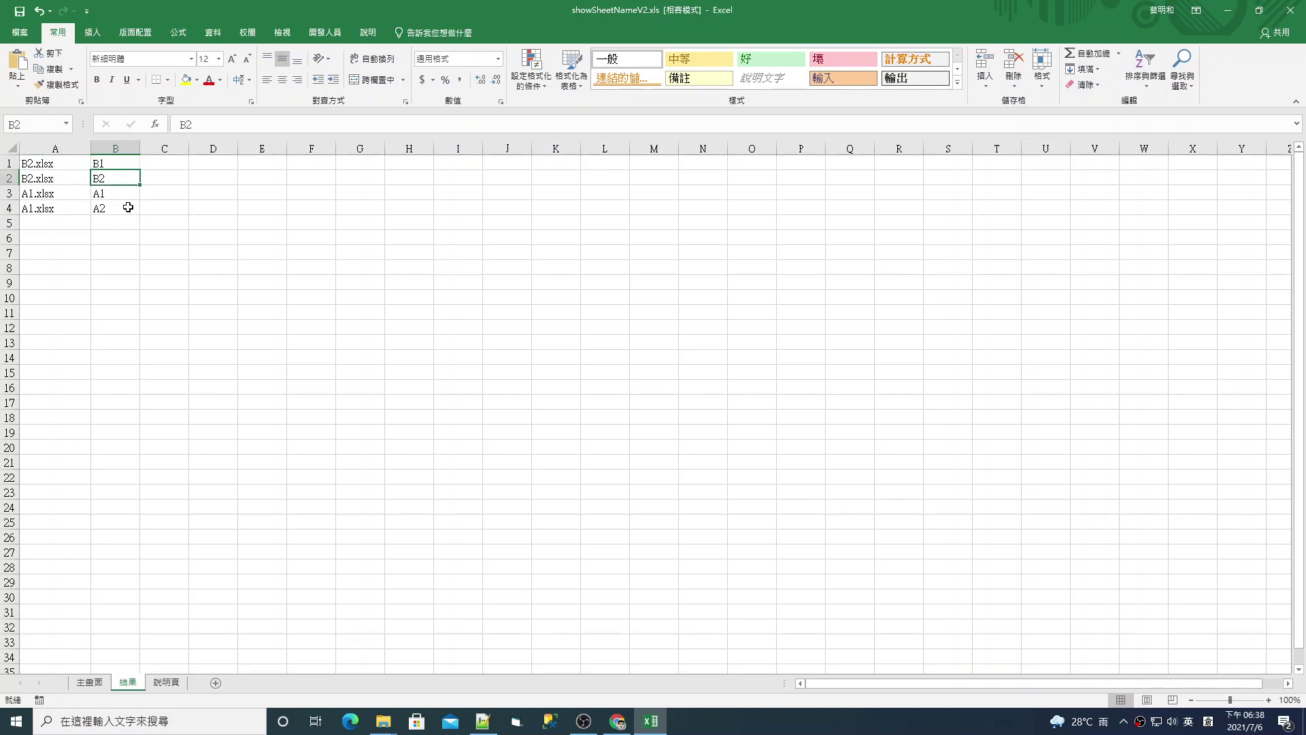
# - Delete the folder paths in A2:A3 of the 主畫面 sheet
pyautogui.click(88, 683)
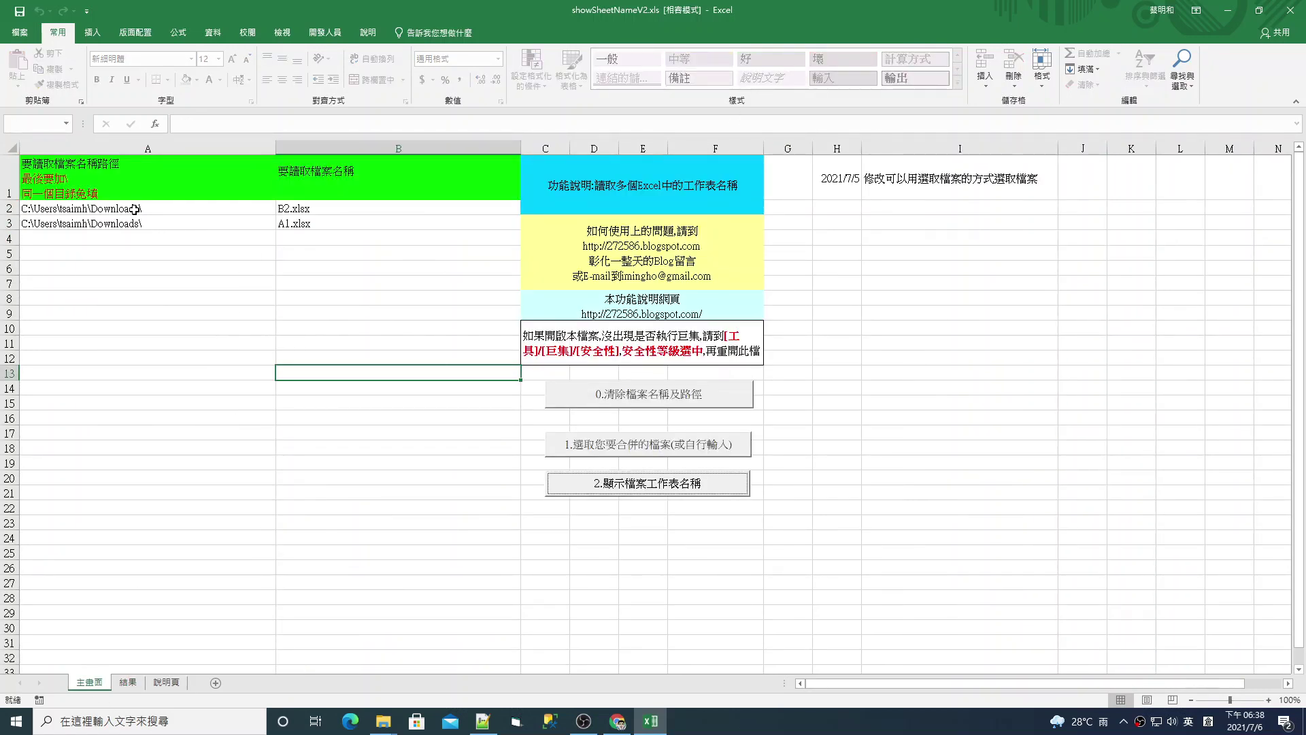
pyautogui.moveTo(134, 209); pyautogui.dragTo(136, 224)
pyautogui.press('Delete')
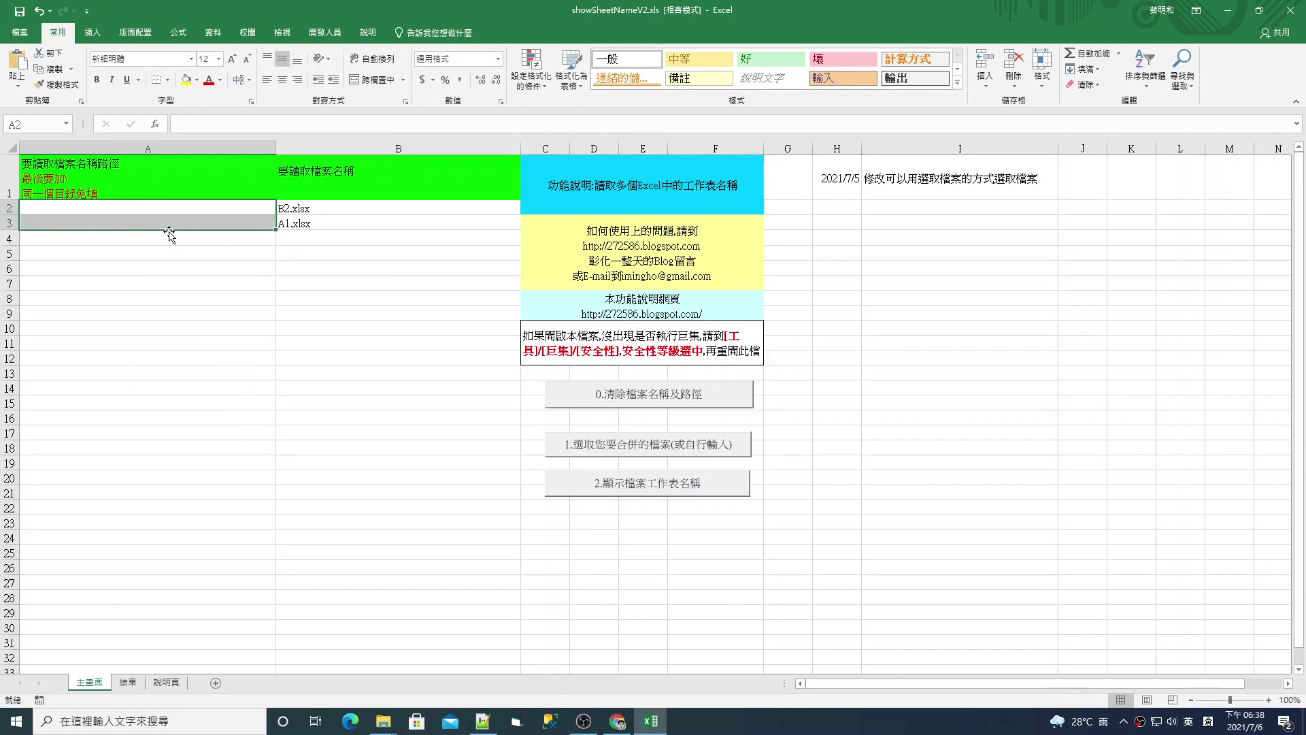
# - Try filling the file name in B2 down through B19, and undo the fill
pyautogui.click(282, 271)
pyautogui.click(306, 212)
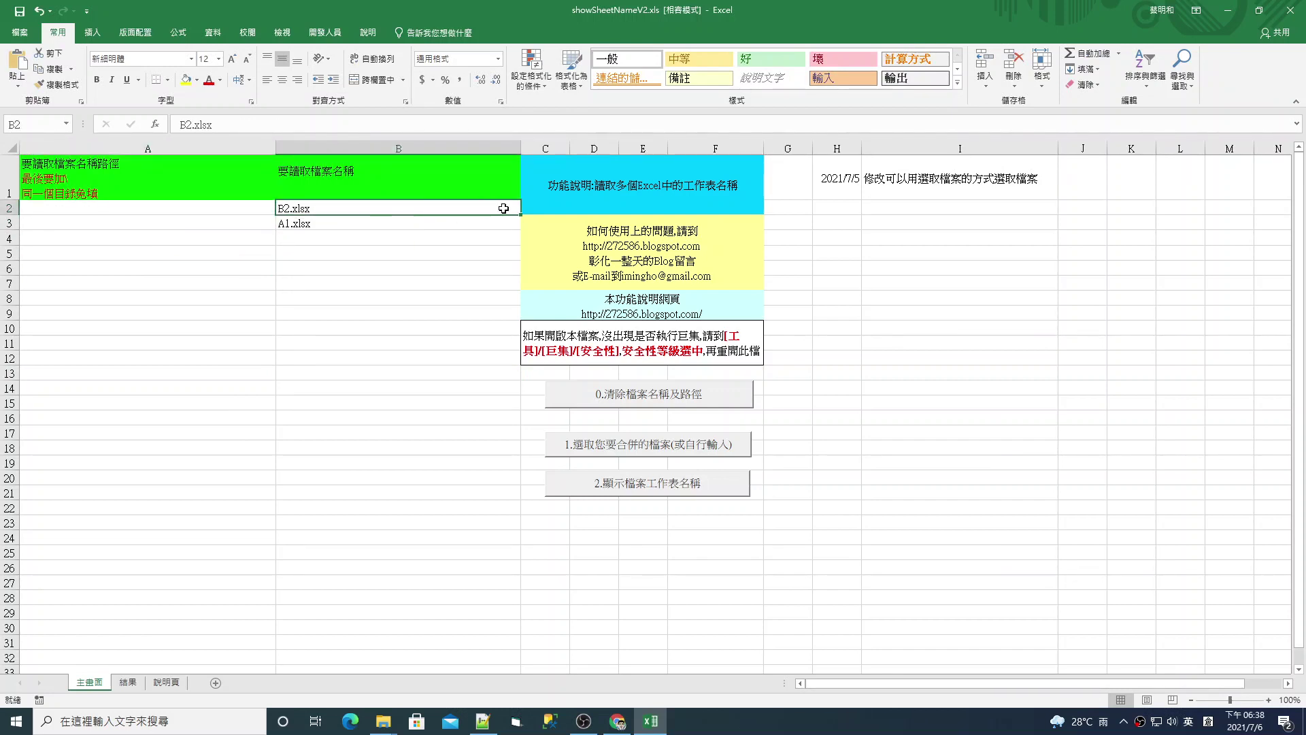
pyautogui.moveTo(519, 214); pyautogui.dragTo(525, 461)
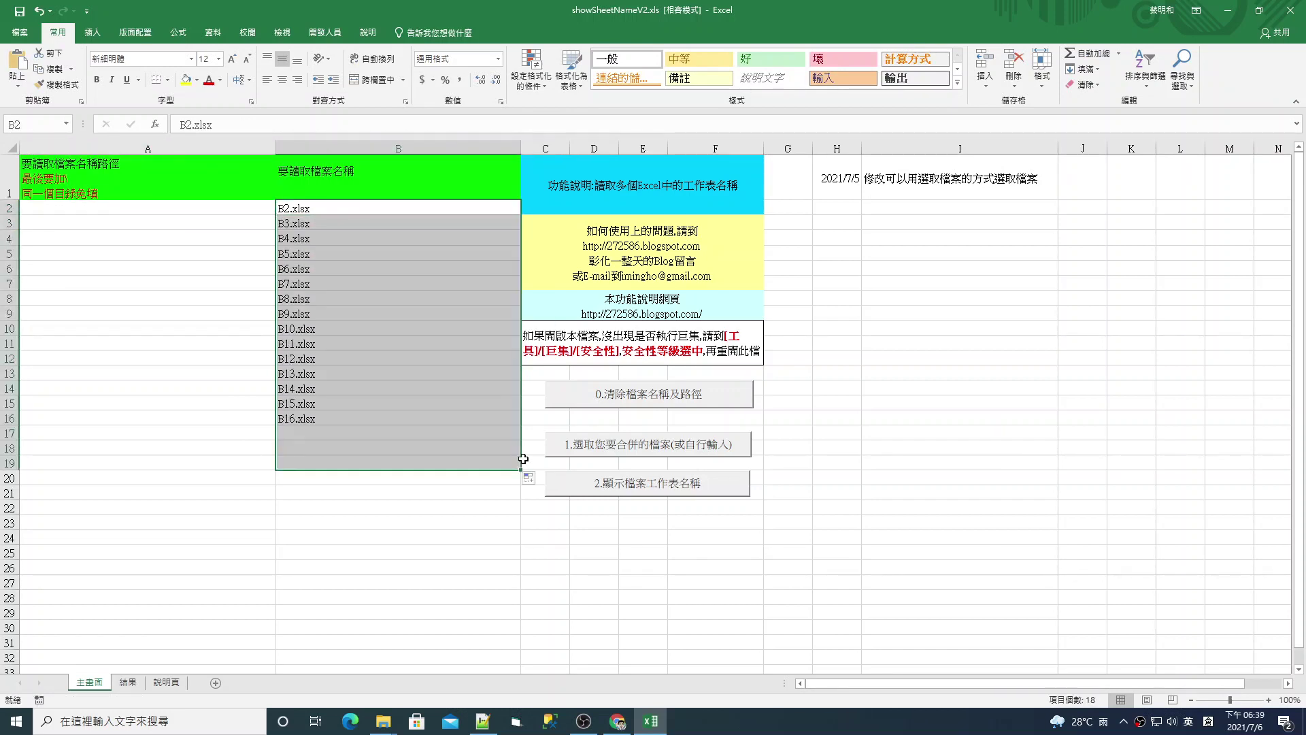
pyautogui.hotkey('ctrl', 'z')
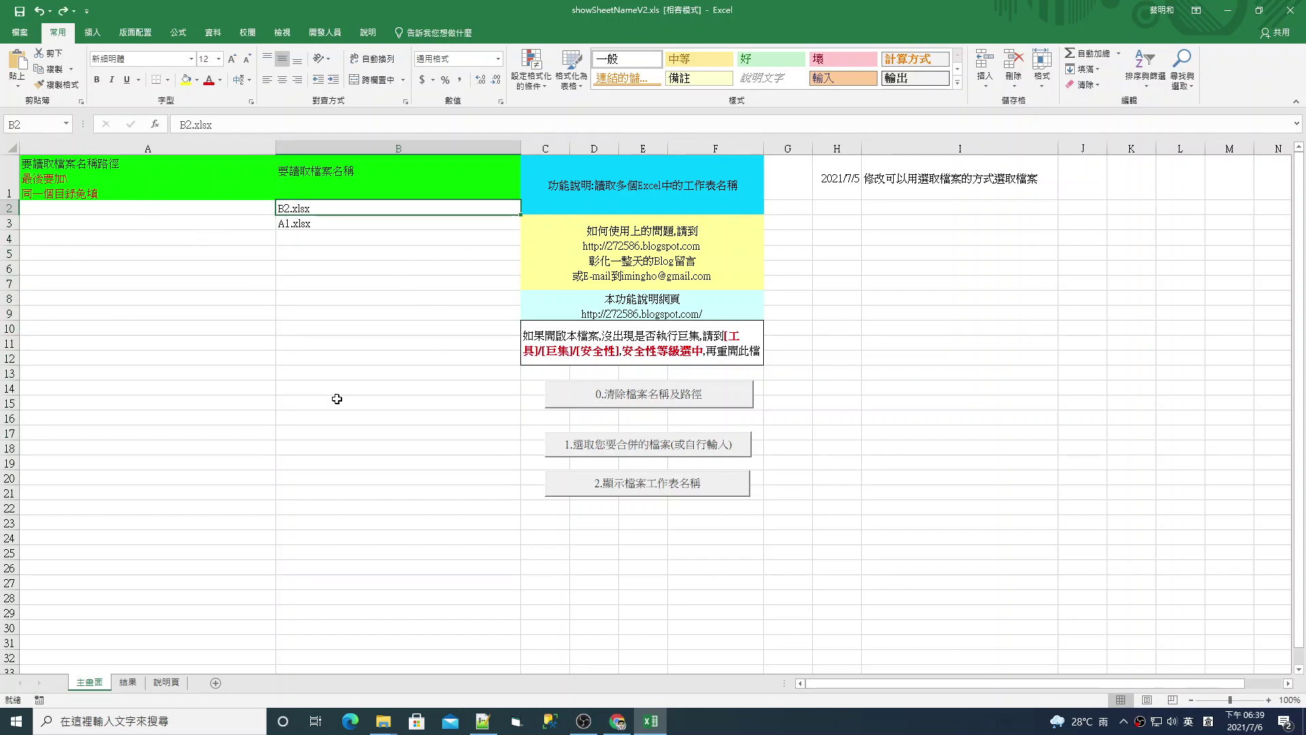
# - Read the worksheet names again for the files listed without paths, and open the 結果 sheet
pyautogui.click(628, 485)
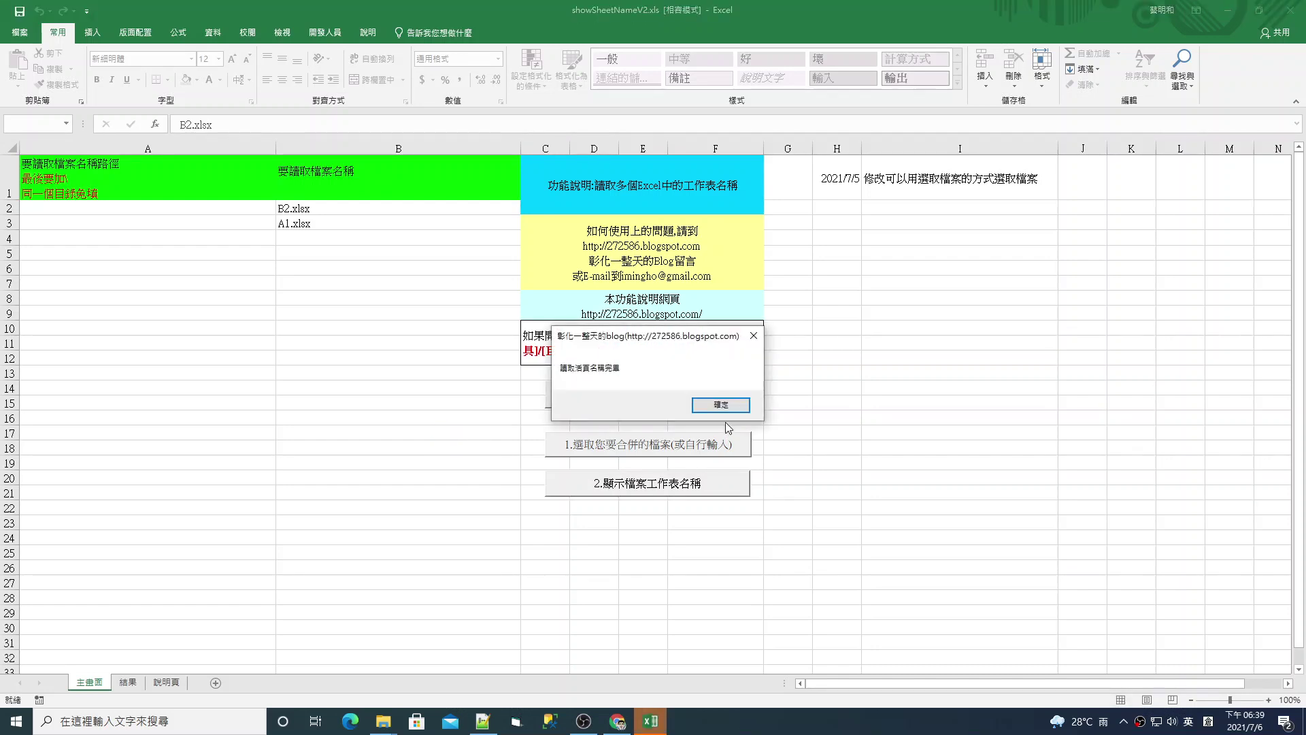
pyautogui.click(704, 405)
pyautogui.click(128, 682)
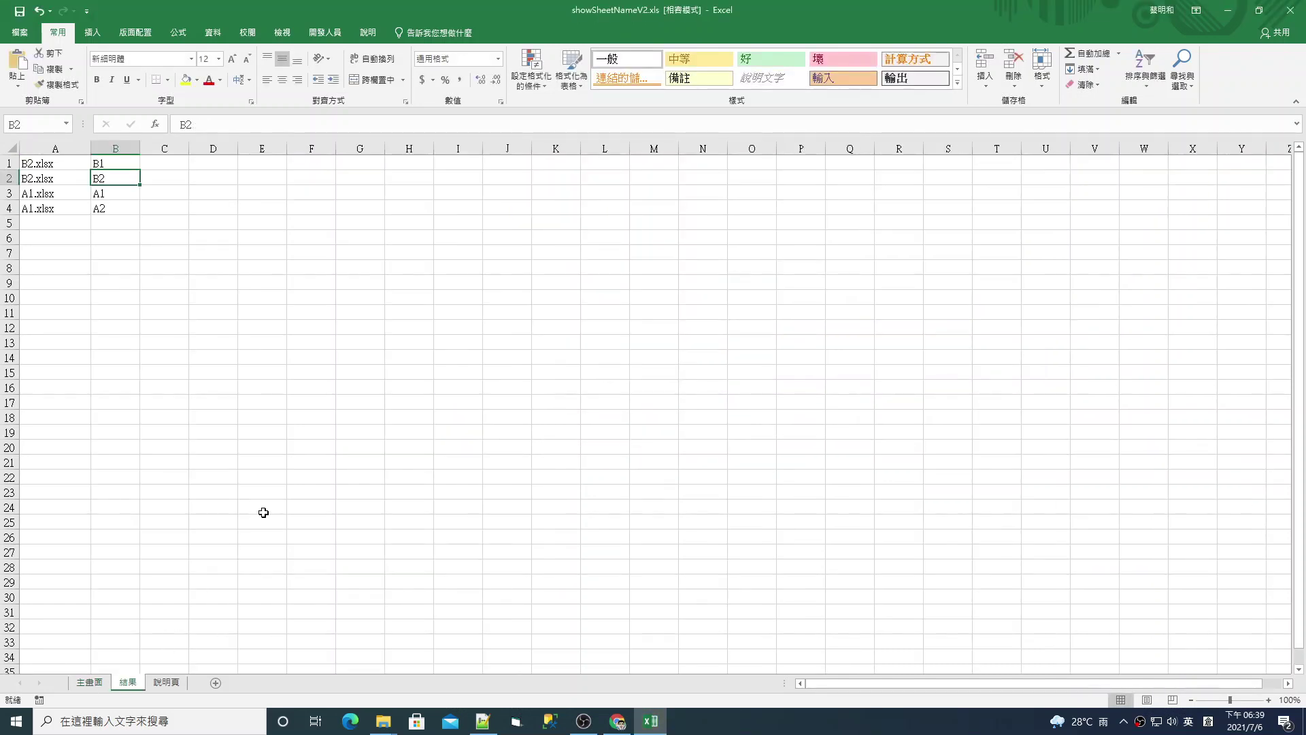
# - Clear the file names and paths on the 主畫面 sheet, and load only A1.xlsx from the 下載 folder
pyautogui.click(89, 683)
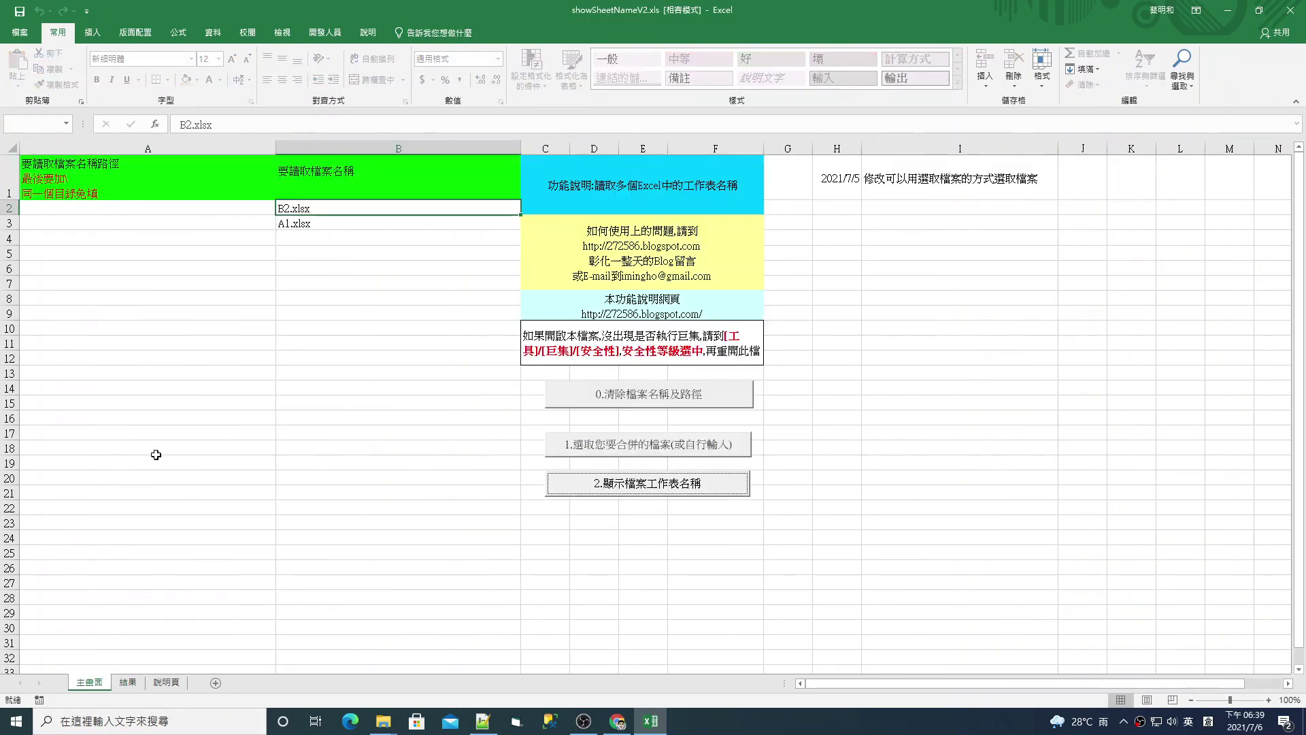
pyautogui.click(619, 403)
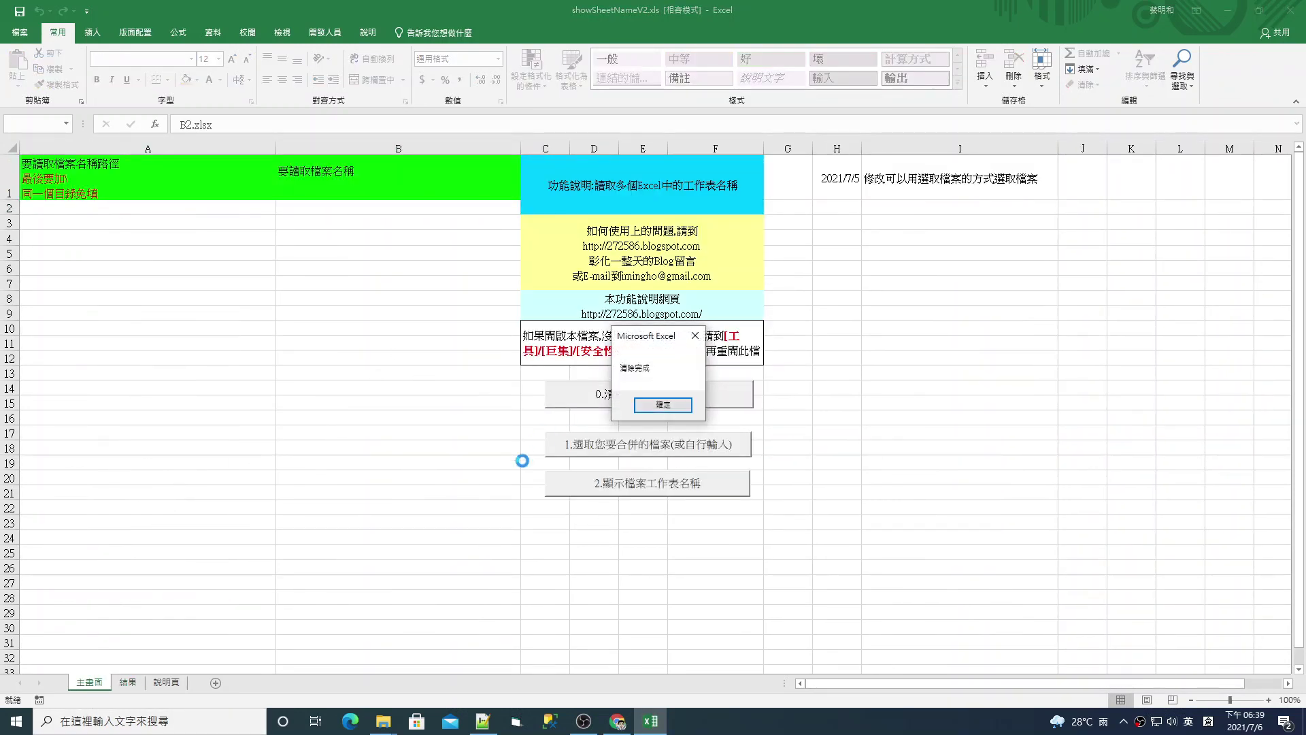
pyautogui.click(665, 405)
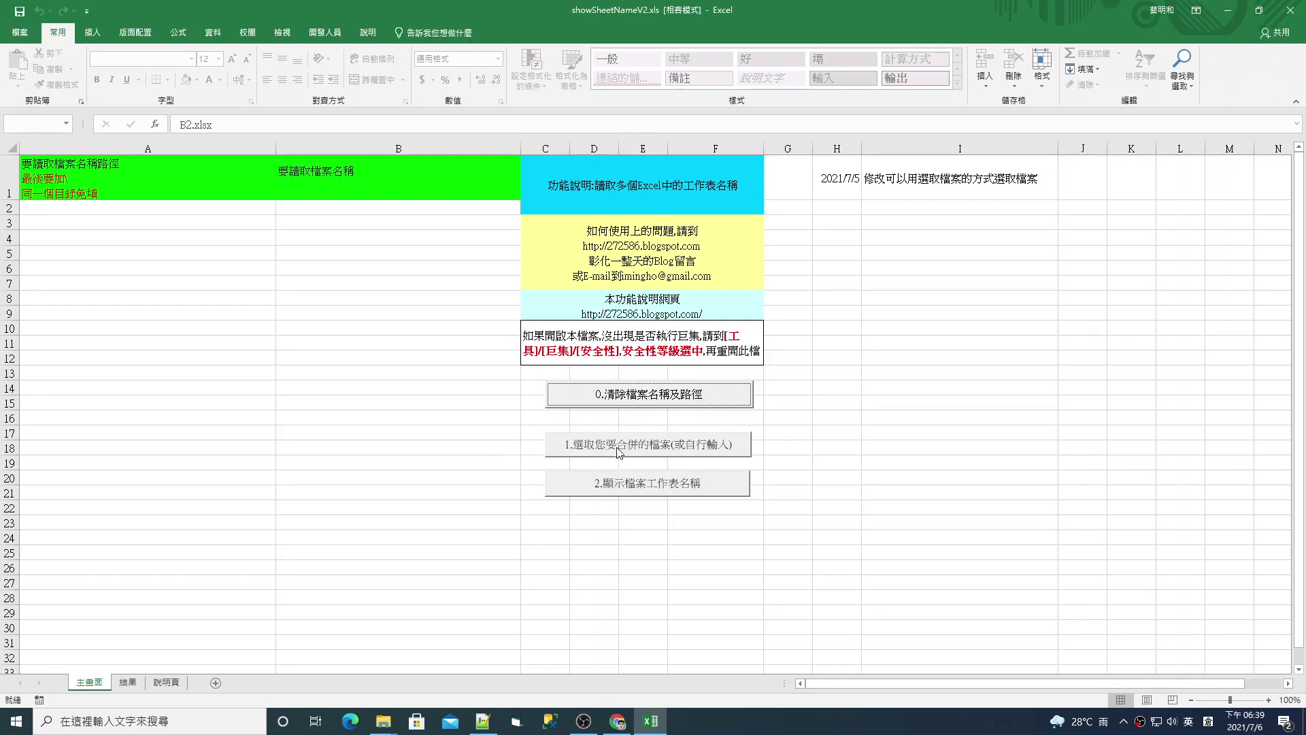
pyautogui.click(619, 451)
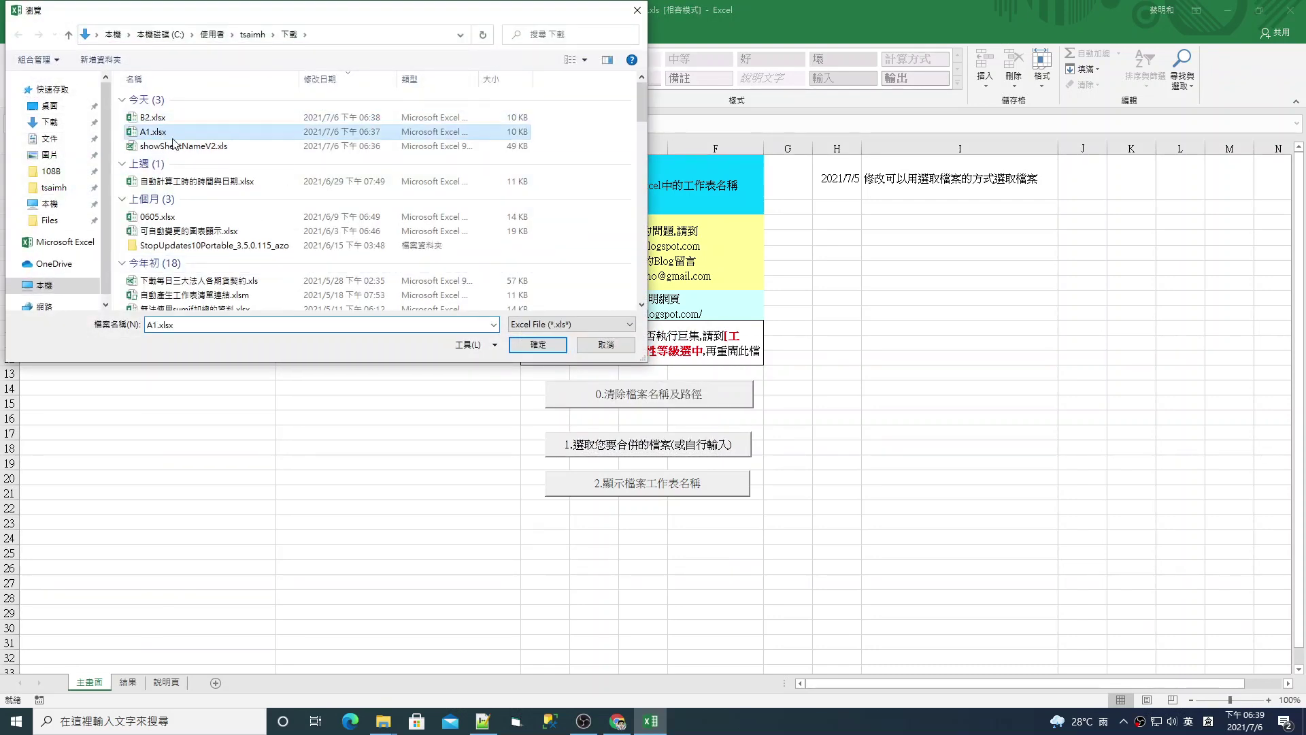
pyautogui.click(538, 345)
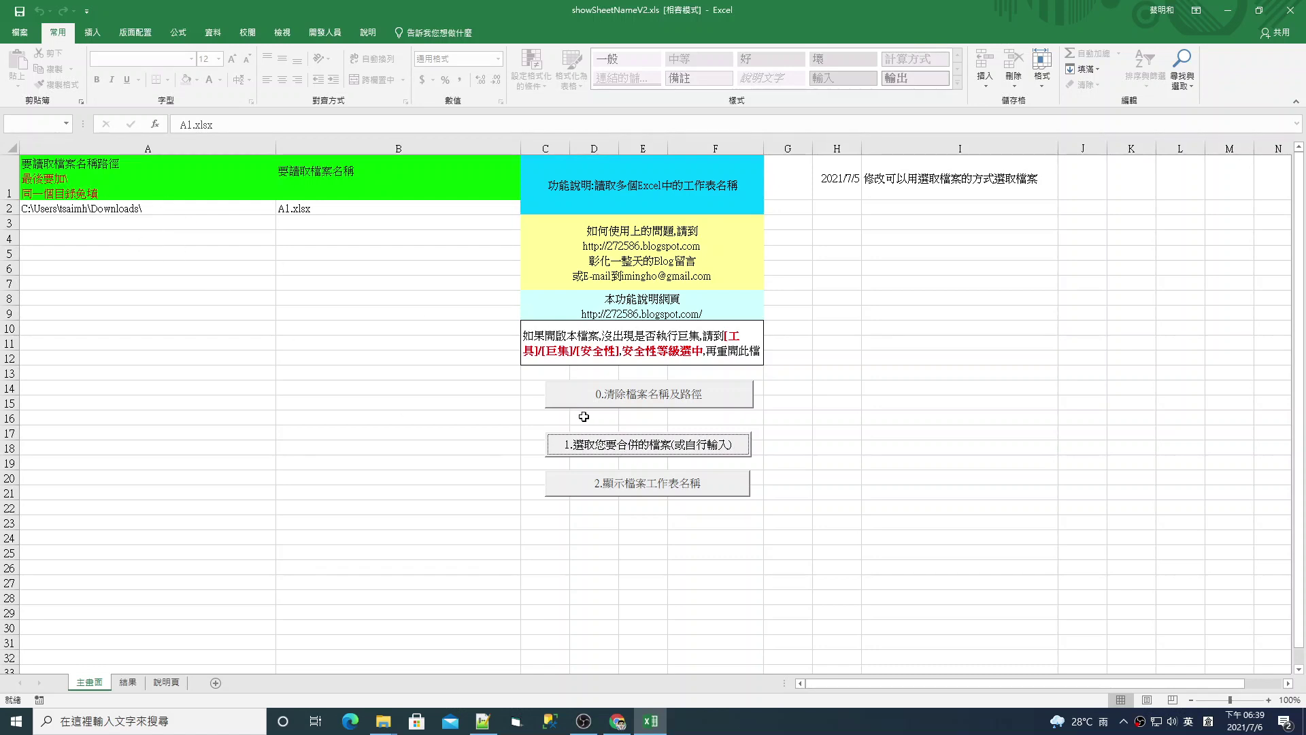
# - Add 工作時間計算.xlsx from the D:\tmh\excel folder to the list of files to read
pyautogui.click(610, 449)
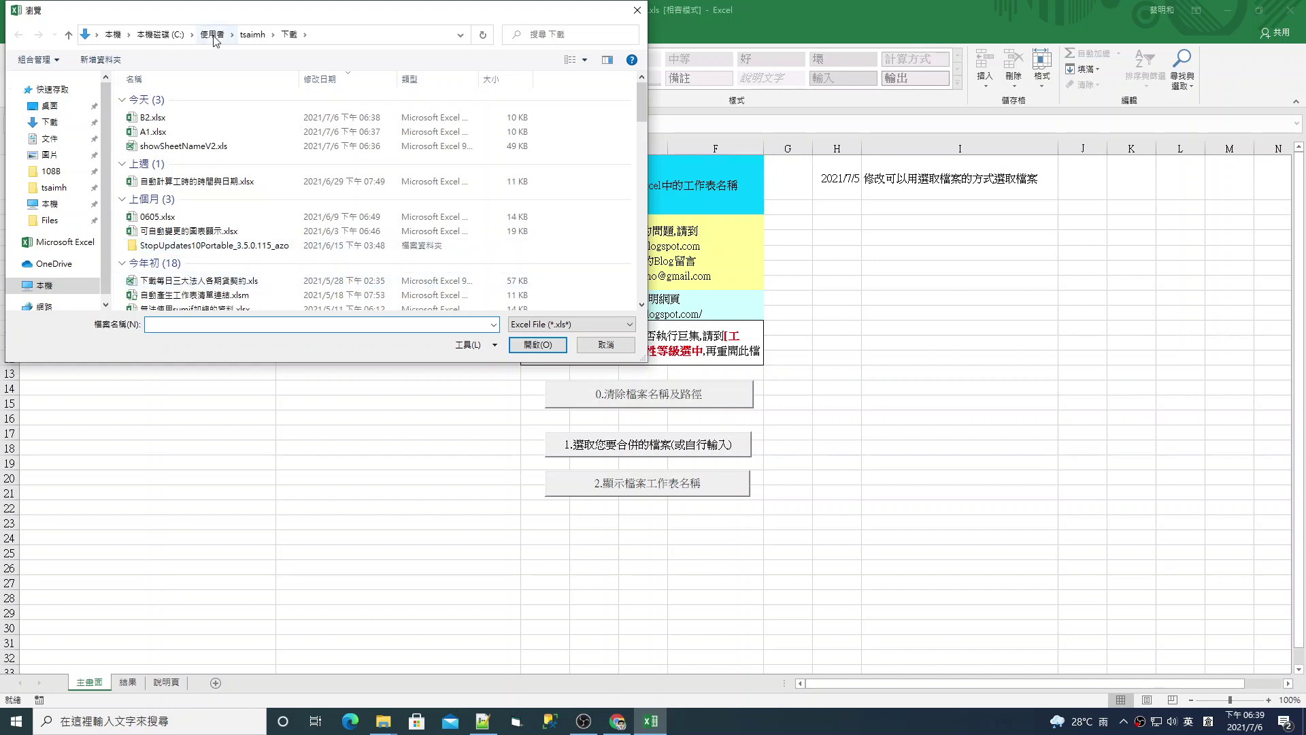
pyautogui.click(158, 35)
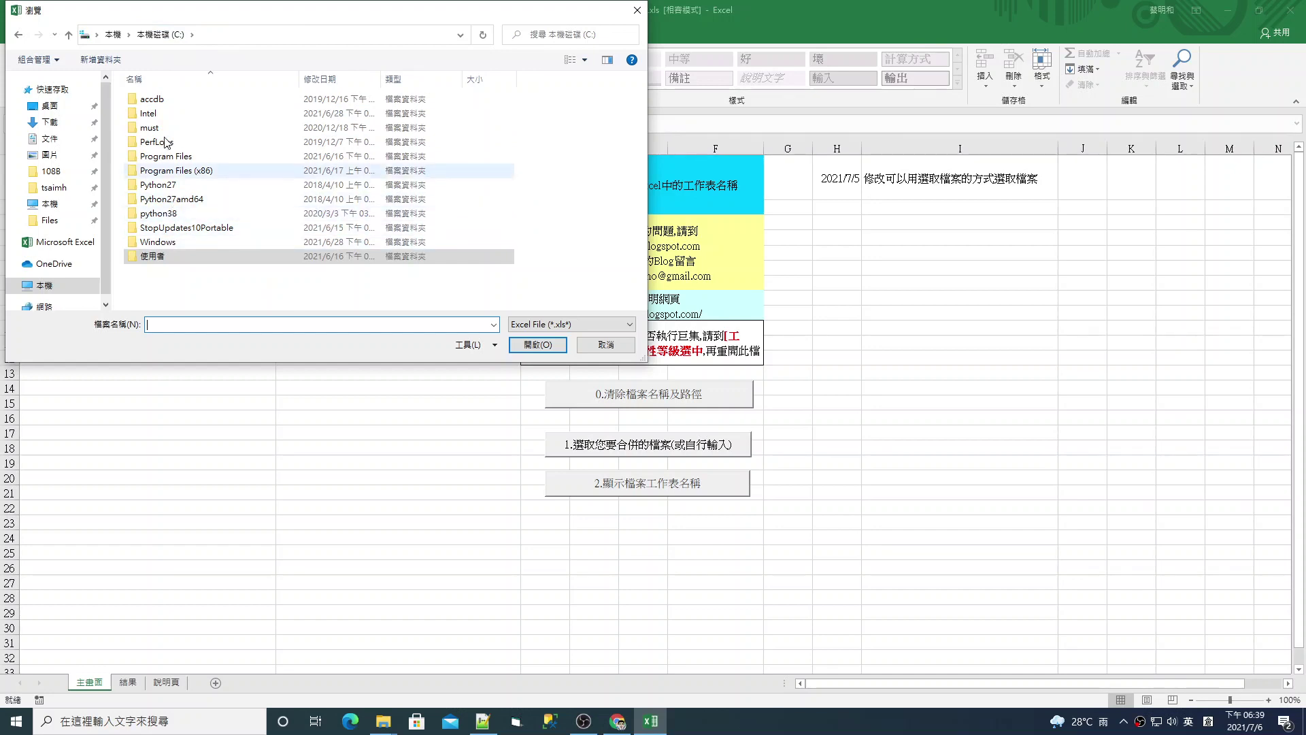
pyautogui.click(113, 34)
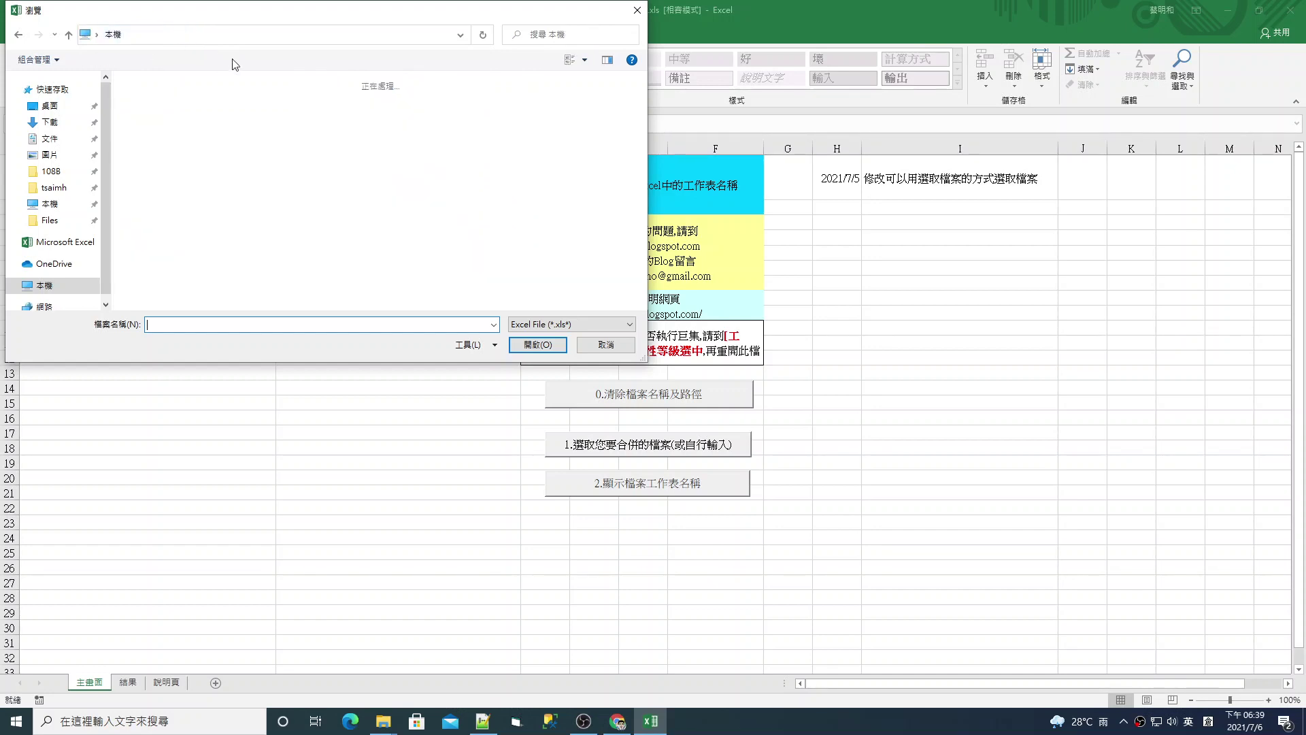
pyautogui.doubleClick(340, 282)
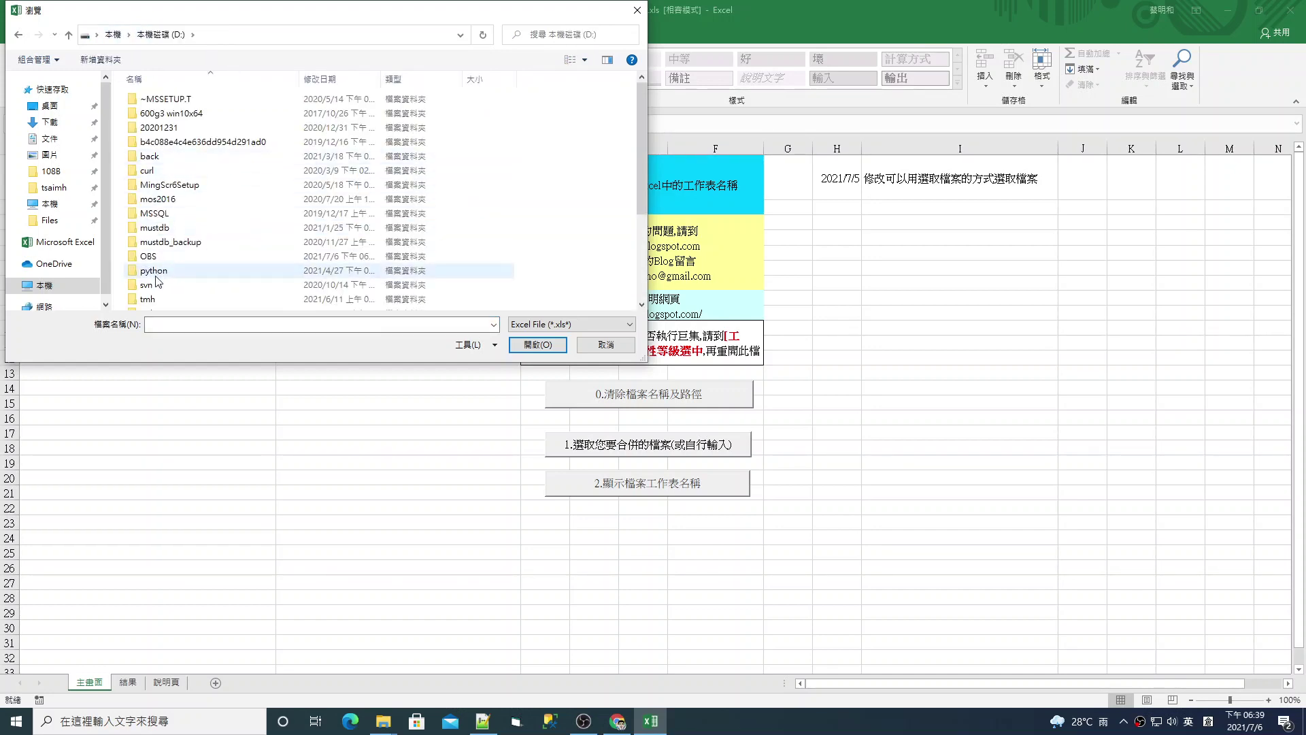
pyautogui.click(152, 299)
pyautogui.doubleClick(154, 300)
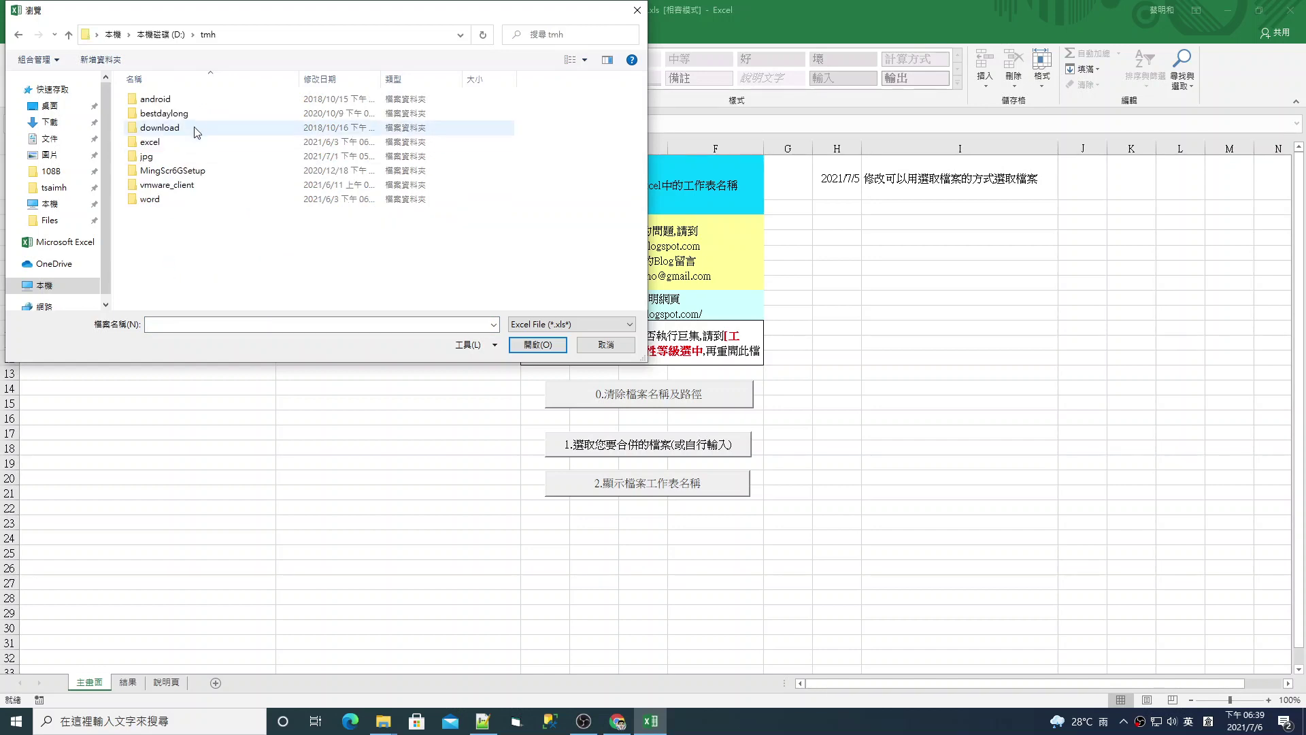
pyautogui.doubleClick(193, 141)
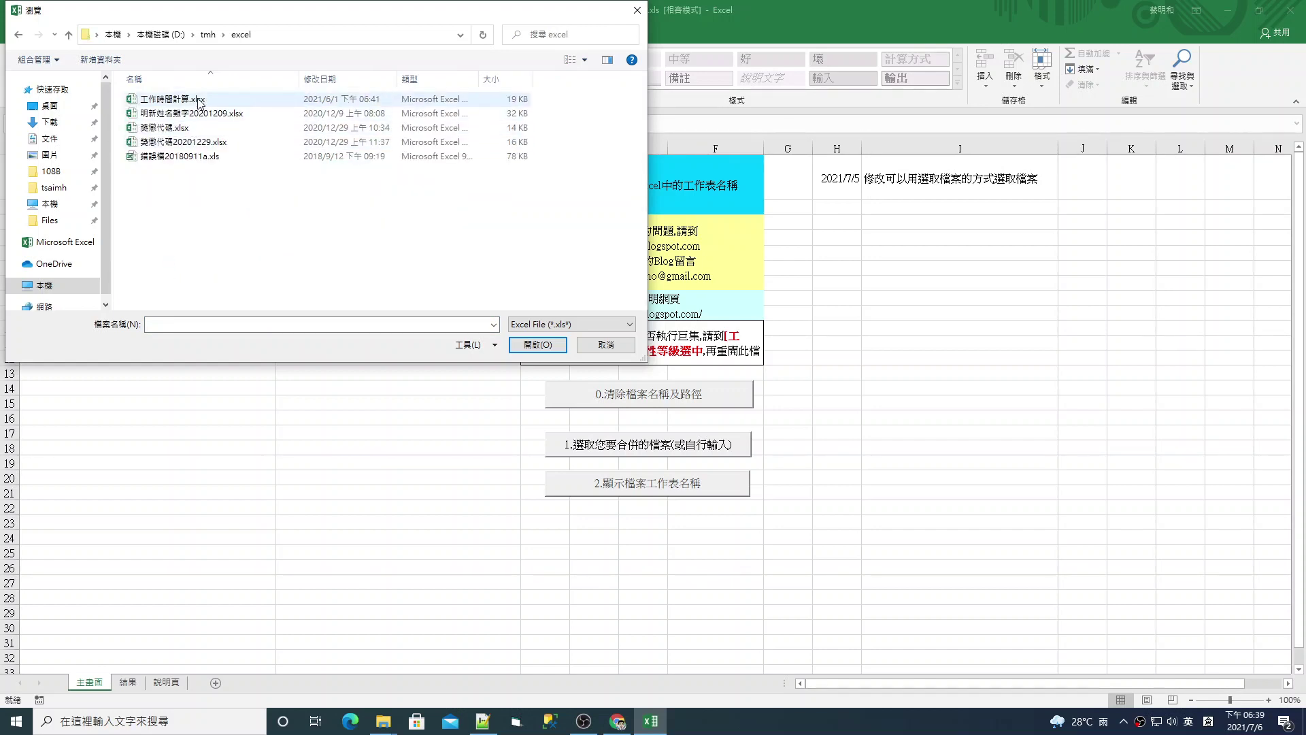
pyautogui.doubleClick(202, 101)
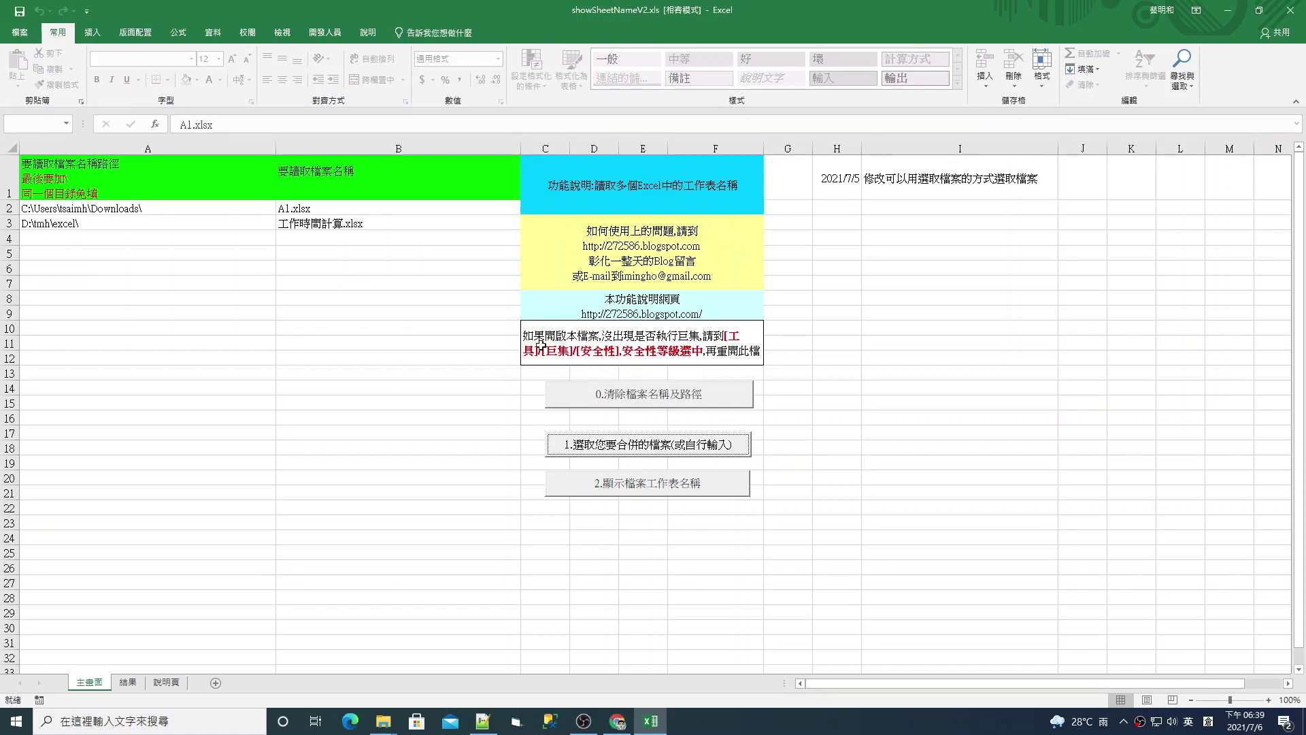
# - Read the worksheet names of both listed files, and widen columns A and B on the 結果 sheet
pyautogui.click(641, 491)
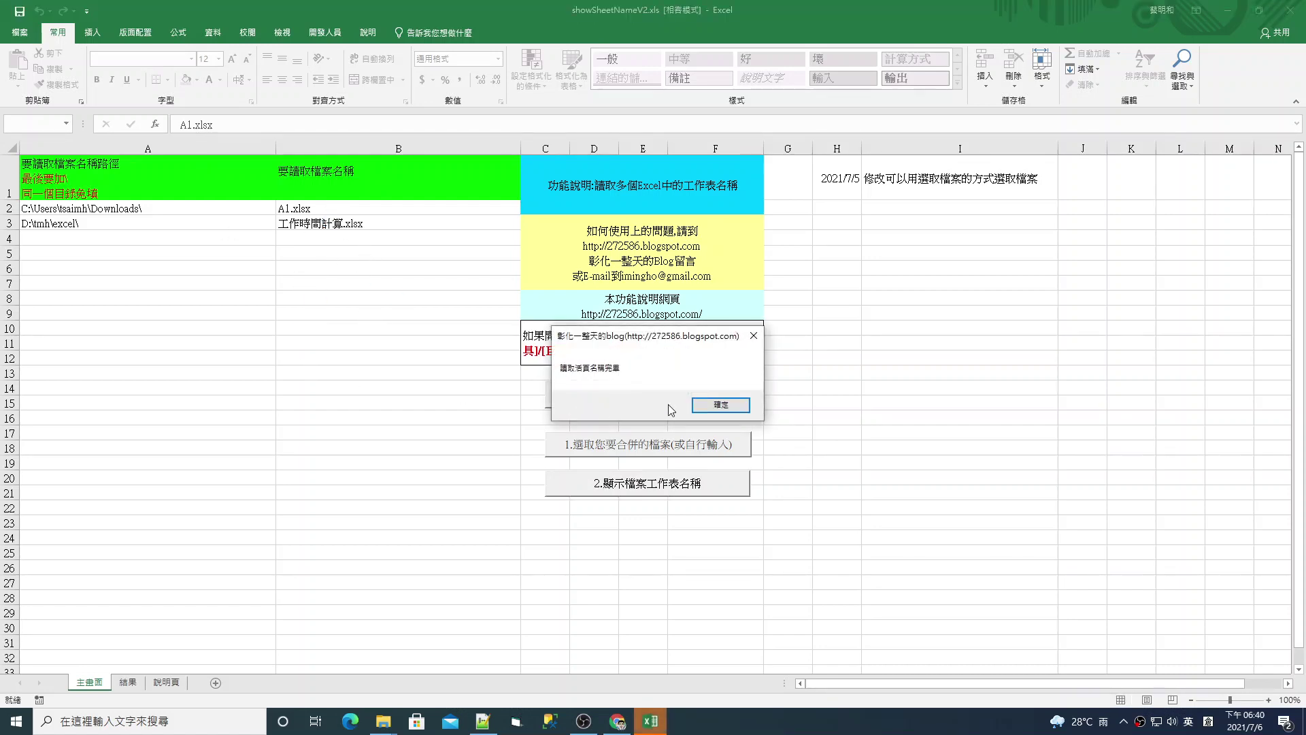
pyautogui.press('Return')
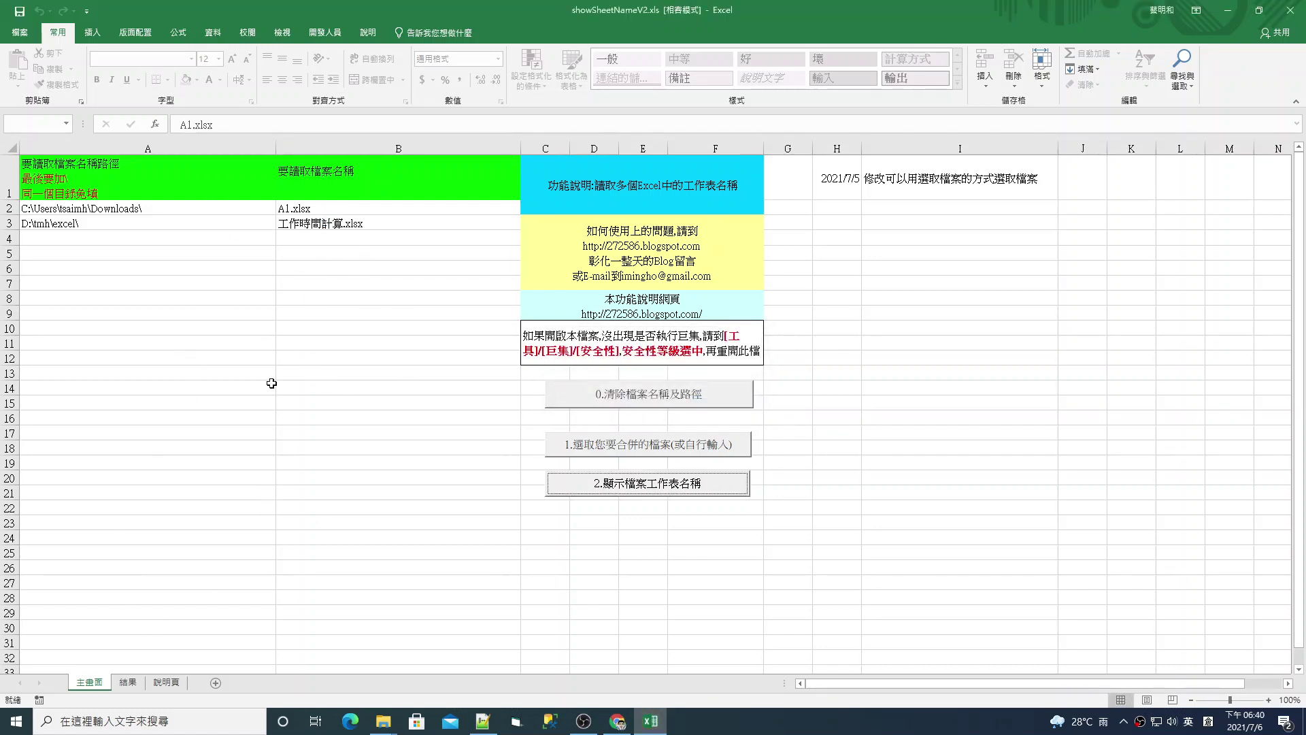
pyautogui.click(137, 684)
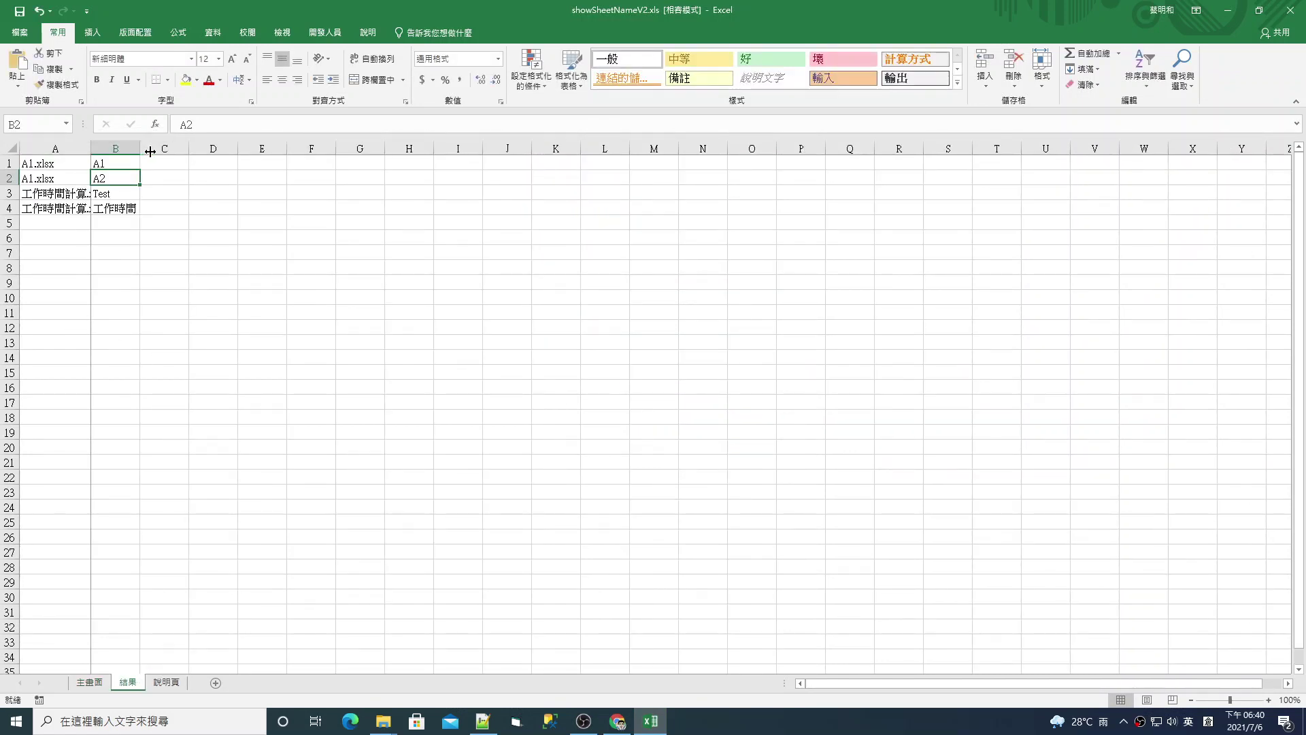
pyautogui.doubleClick(91, 149)
pyautogui.moveTo(274, 151); pyautogui.dragTo(276, 151)
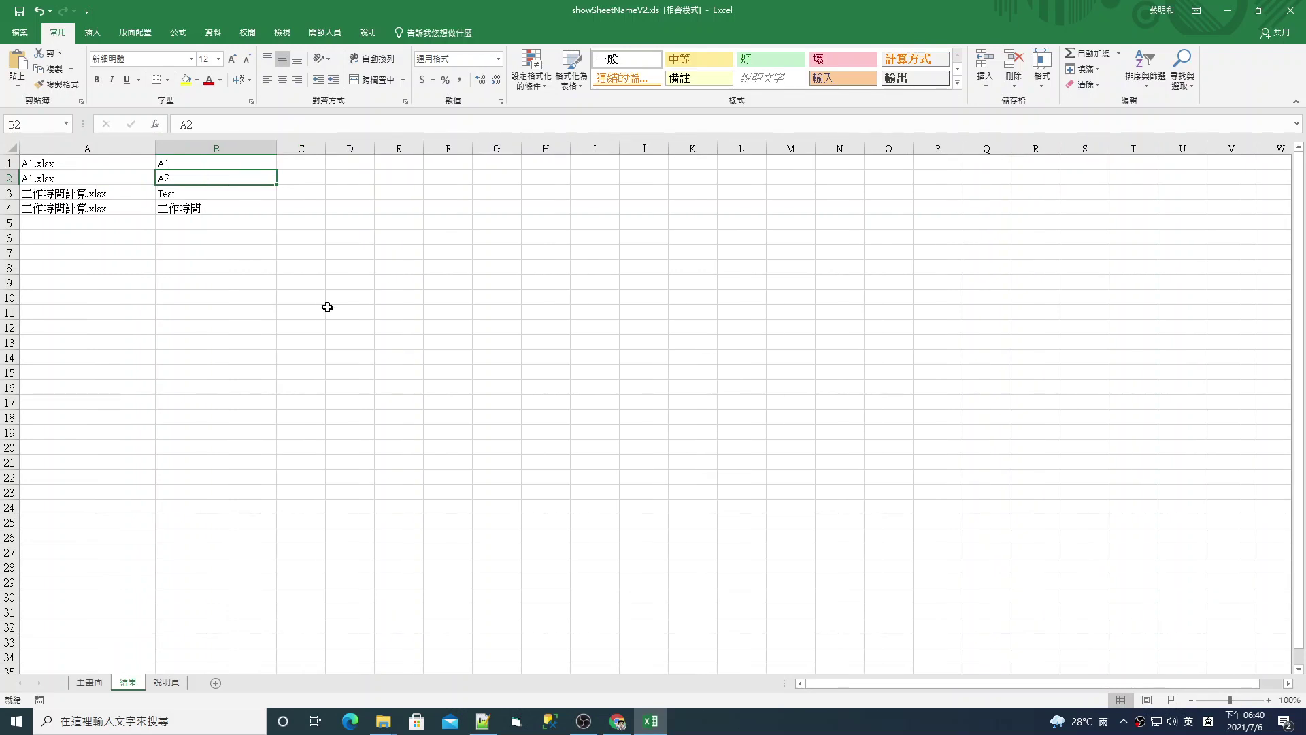